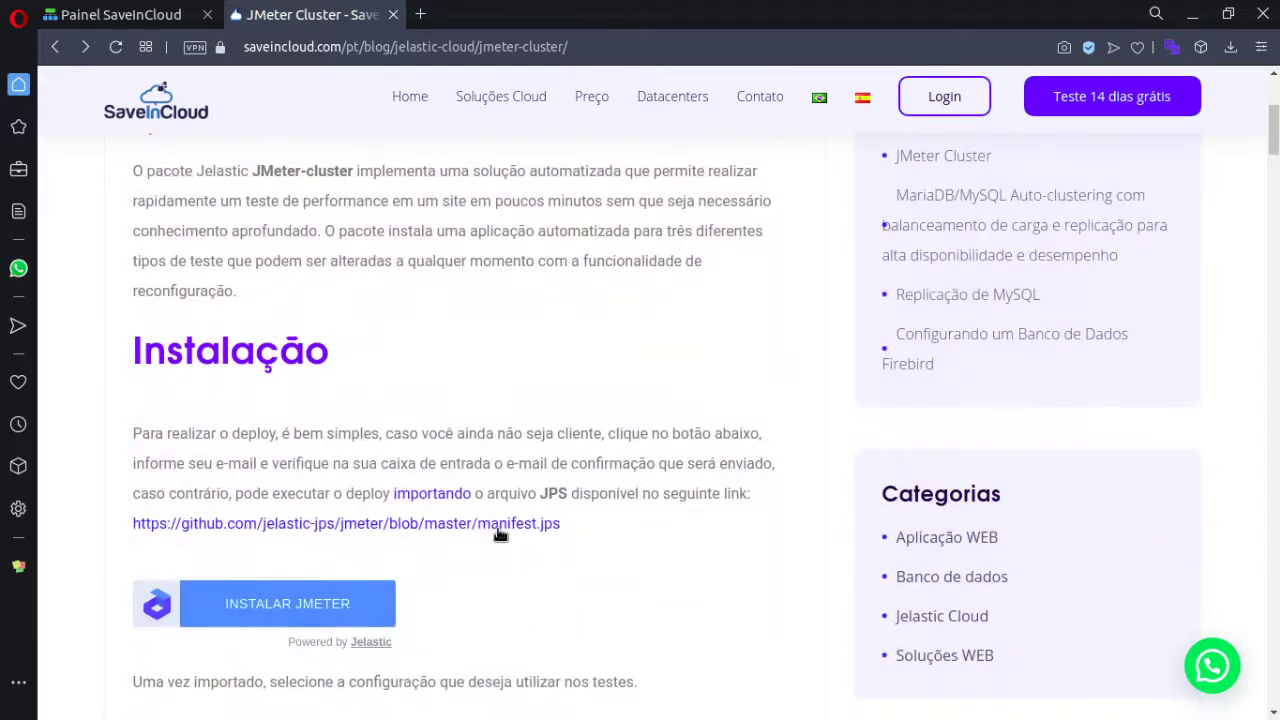
- Bring up the Instalar JMeter e-mail form and examine the manifest.jps link in the Instalação section
left_click(340, 598)
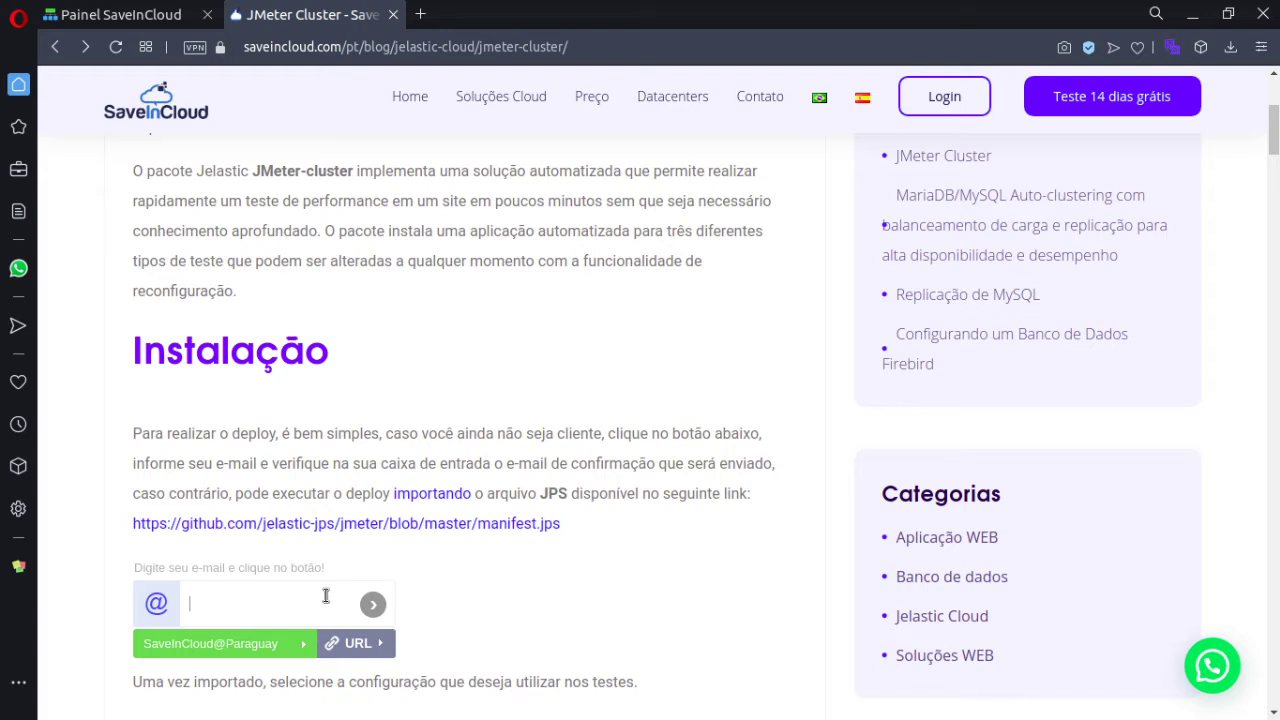
left_click_drag(559, 523, 404, 523)
left_click(493, 568)
scroll(600, 535, "down", 2)
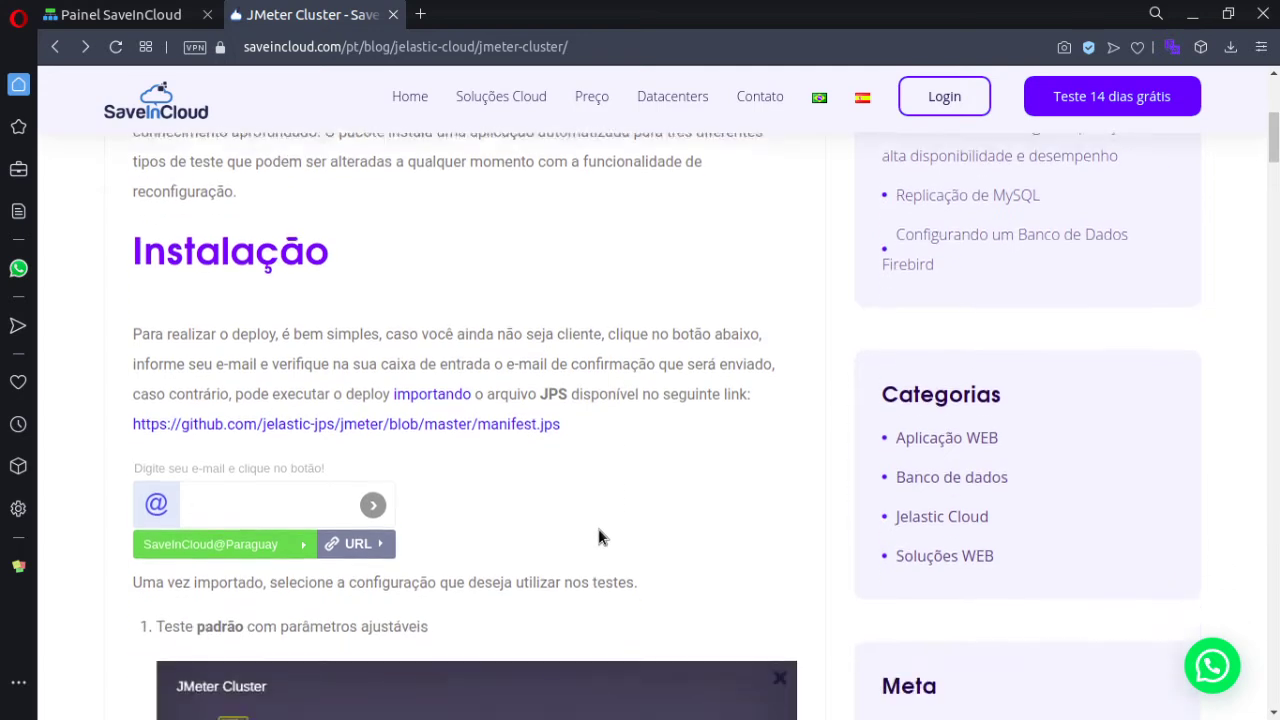
- Read the article's section on the default test with adjustable parameters, including the description of each parameter
scroll(598, 528, "down", 3)
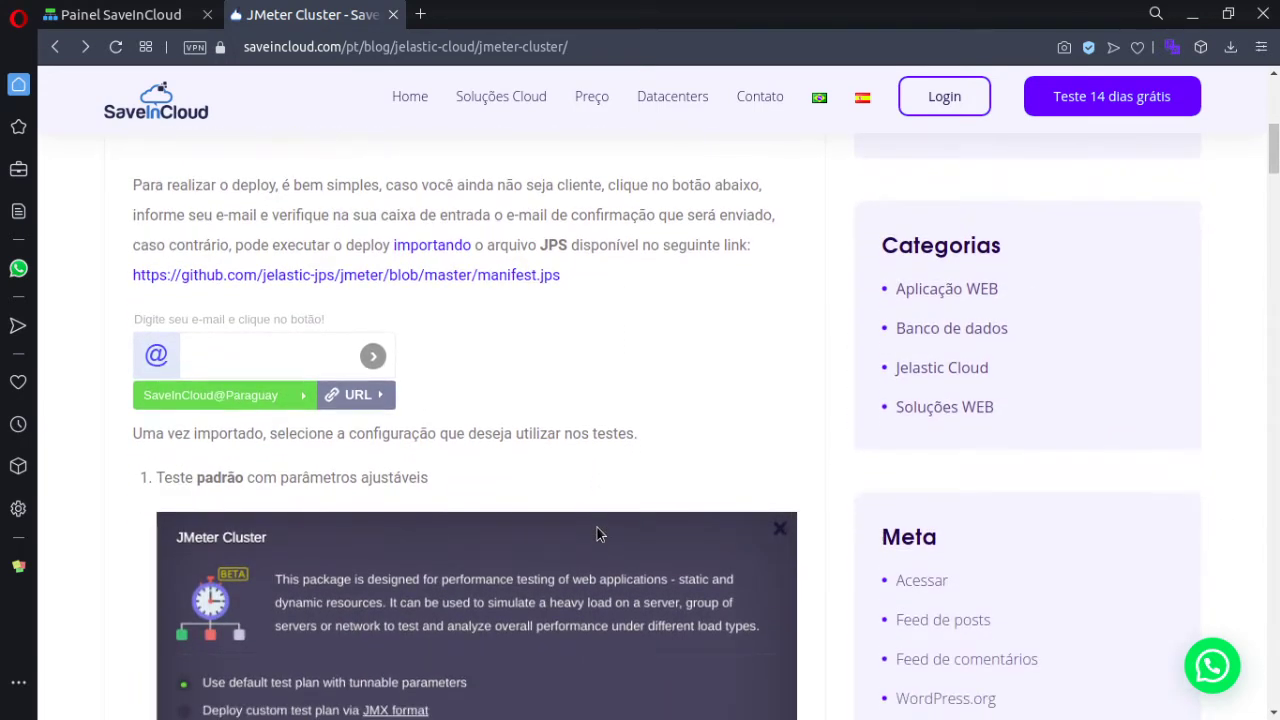
scroll(597, 527, "down", 2)
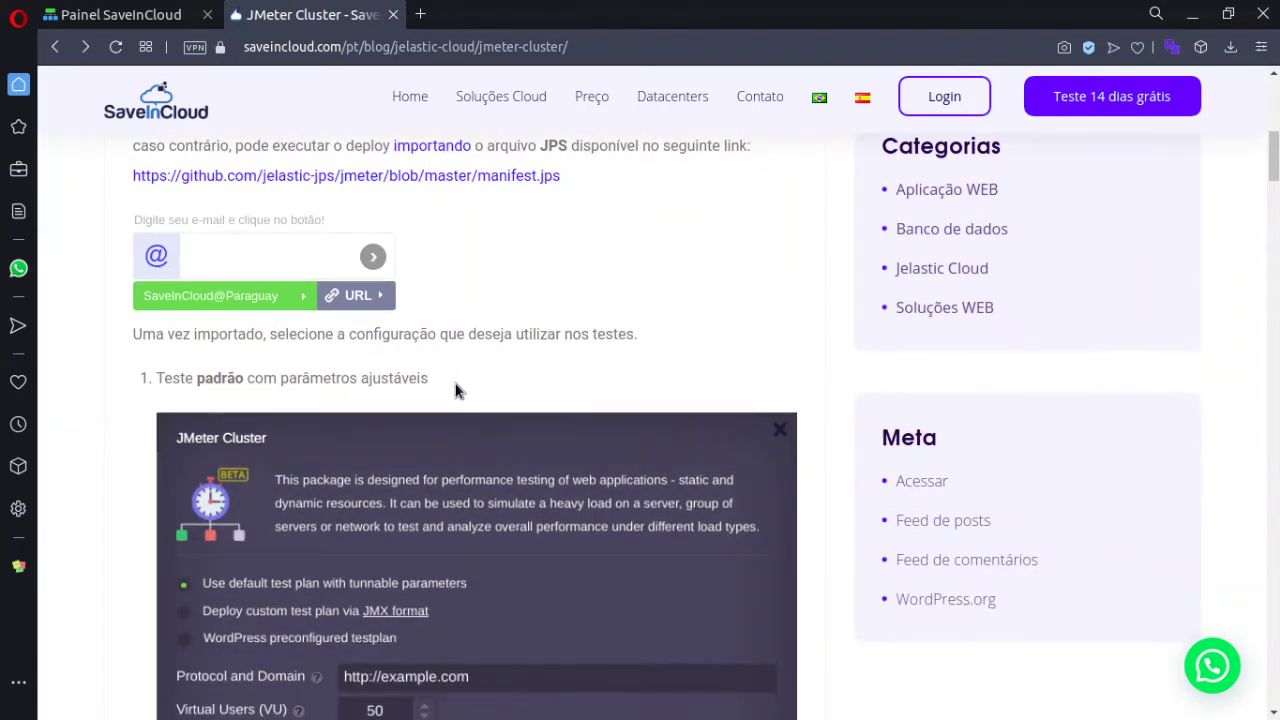
left_click_drag(446, 378, 152, 377)
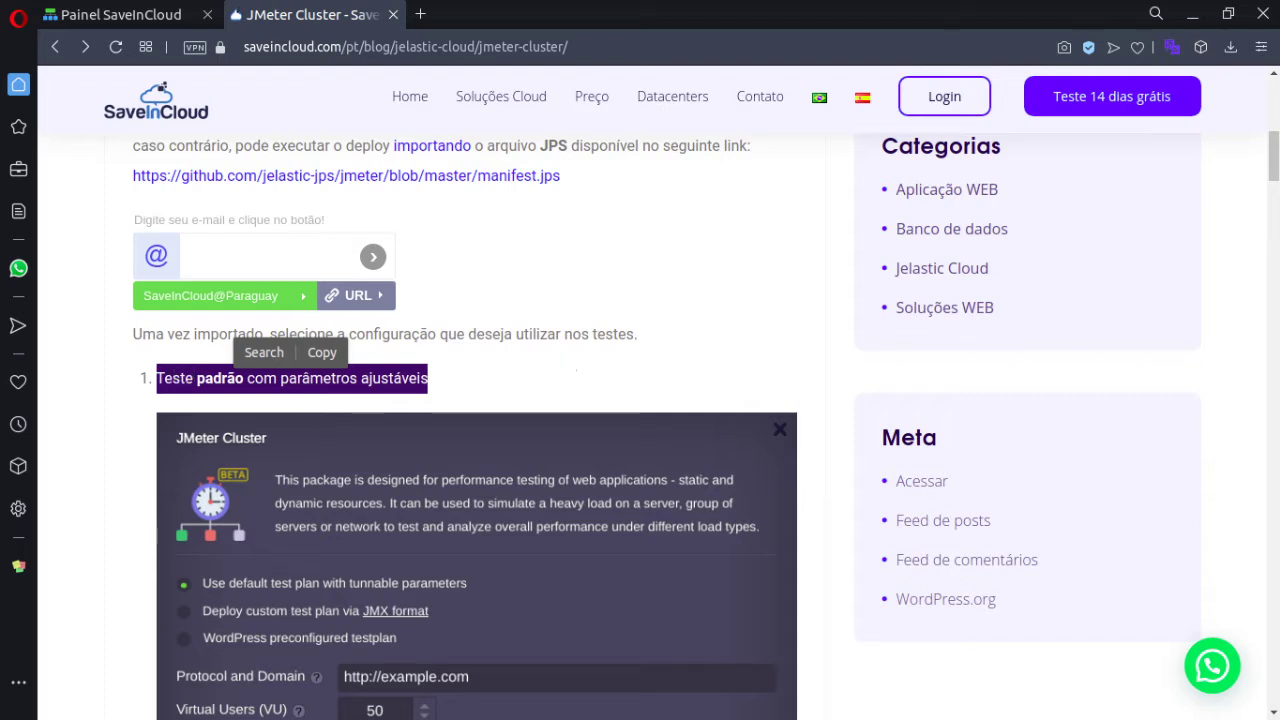
scroll(618, 331, "down", 1)
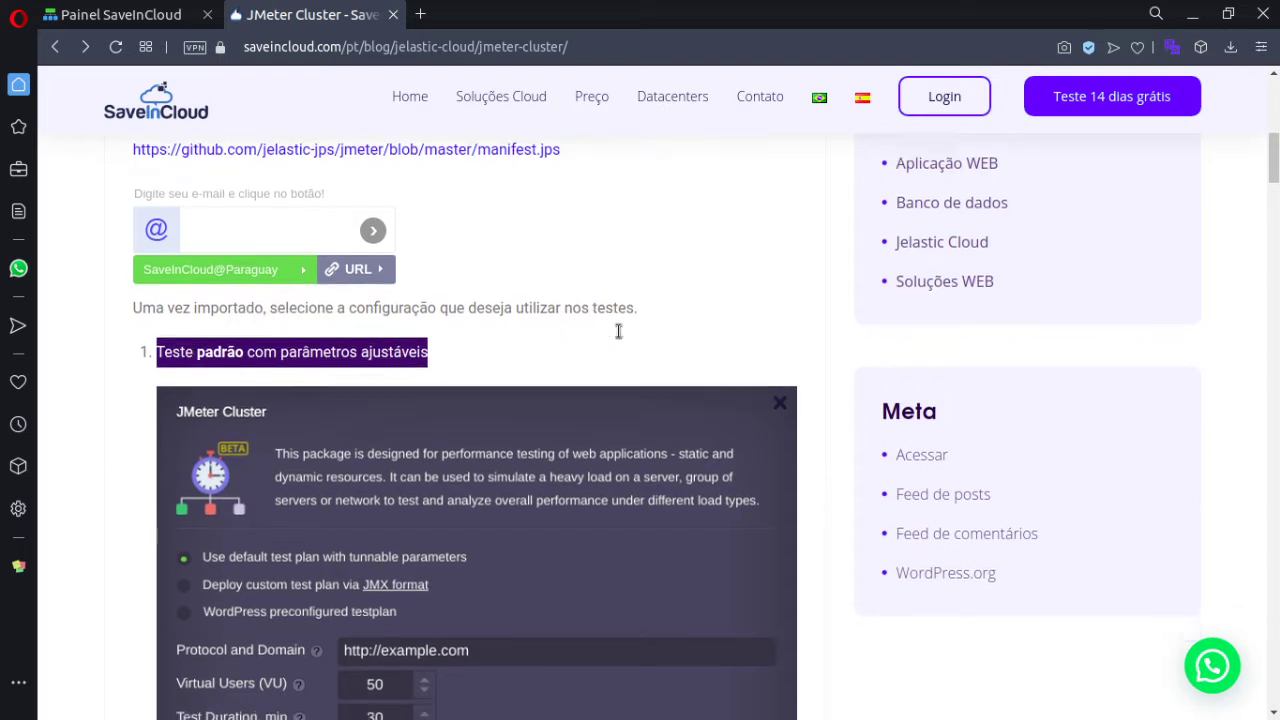
scroll(618, 331, "down", 1)
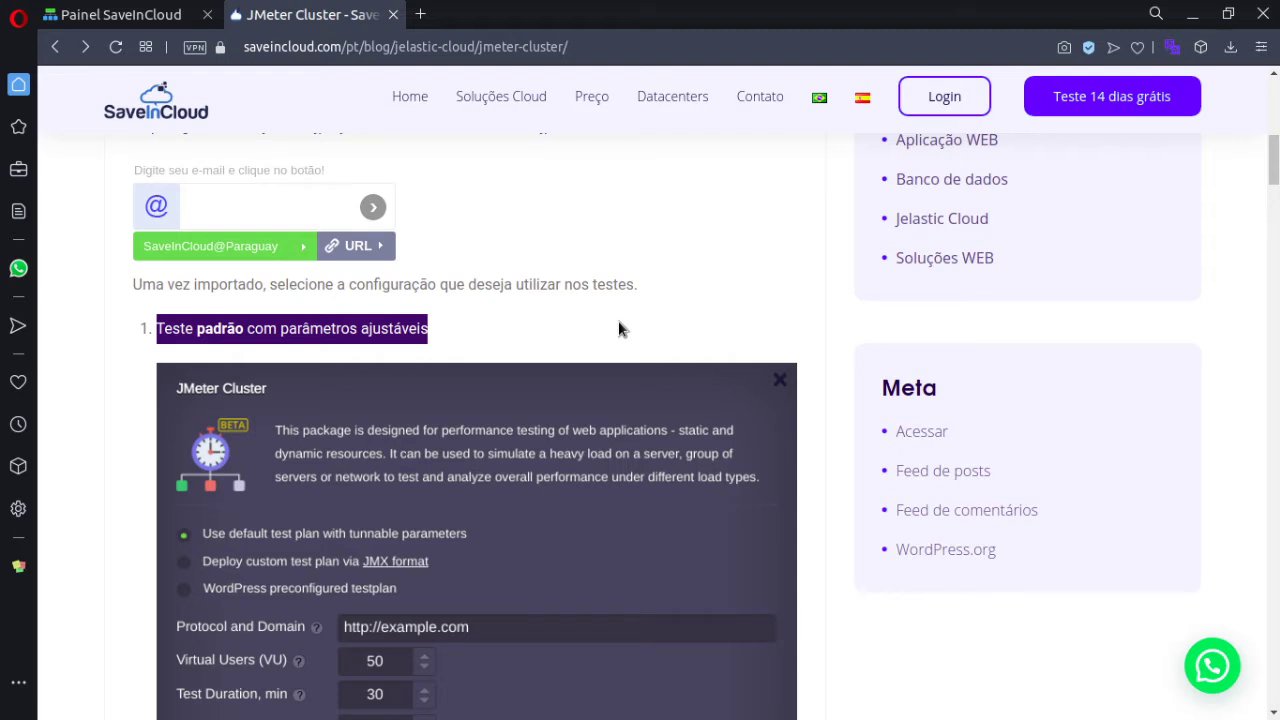
scroll(618, 329, "down", 1)
scroll(618, 329, "down", 5)
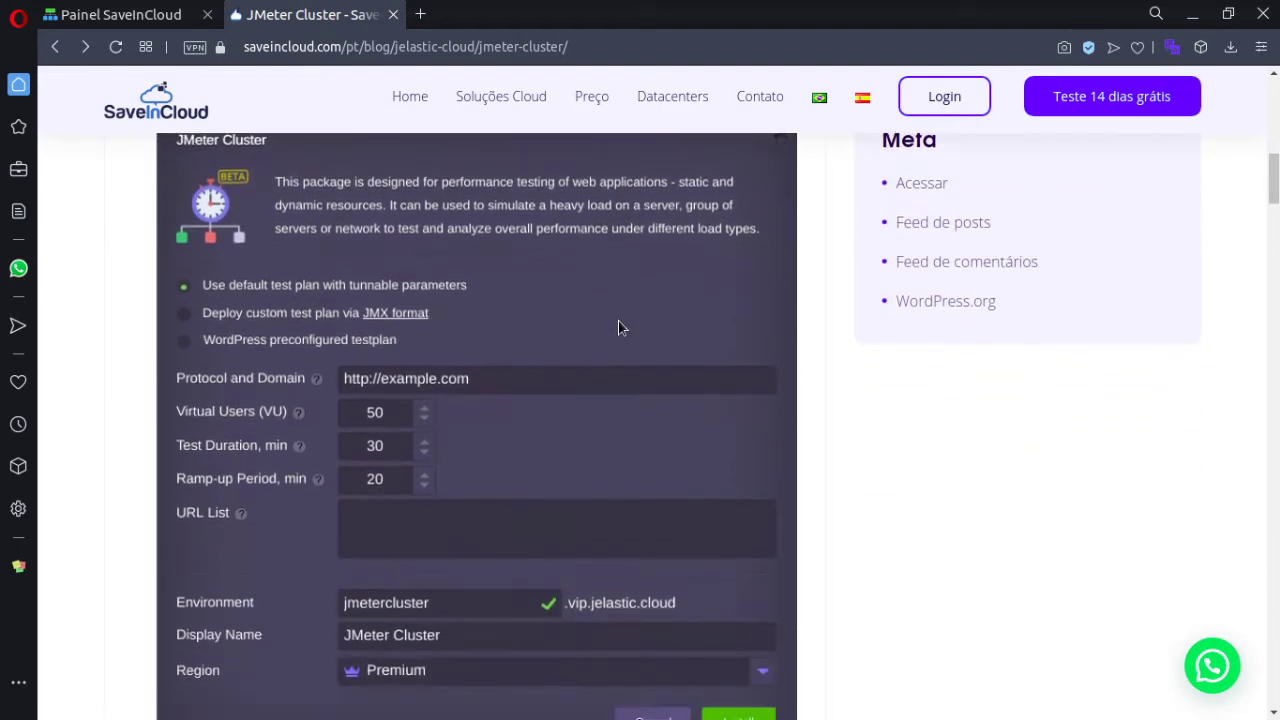
scroll(619, 326, "down", 5)
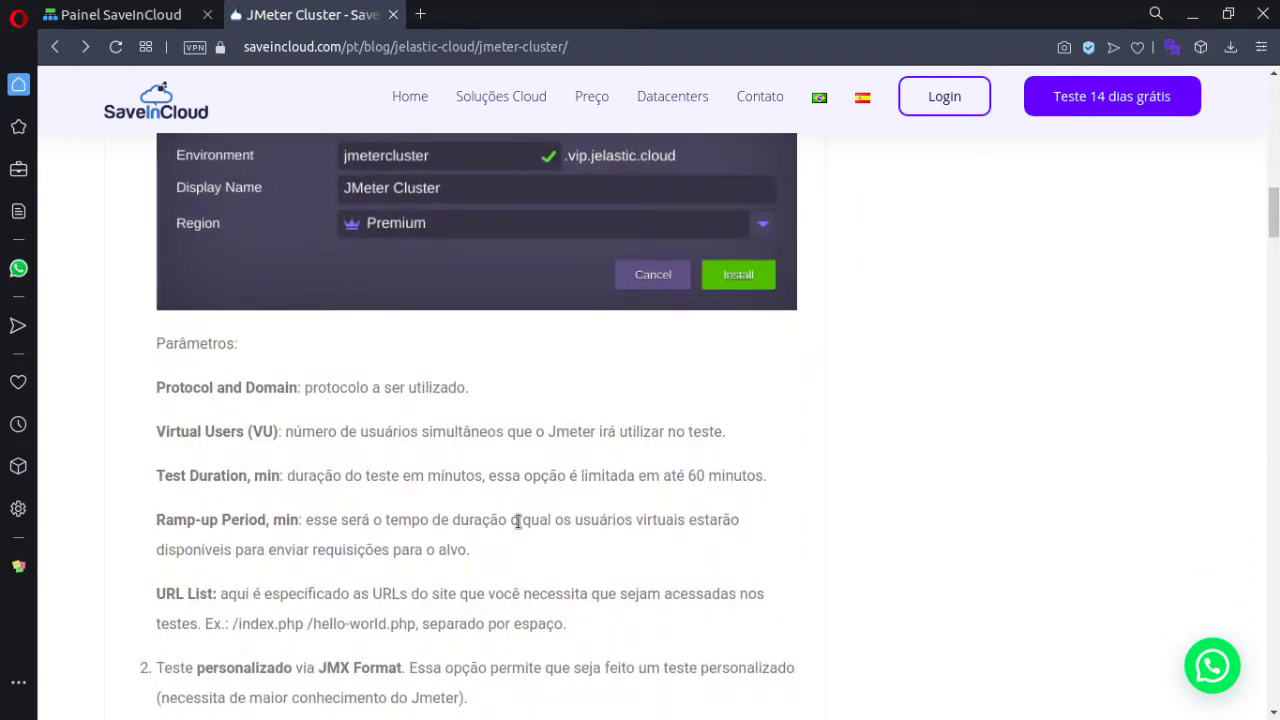
left_click_drag(504, 594, 158, 386)
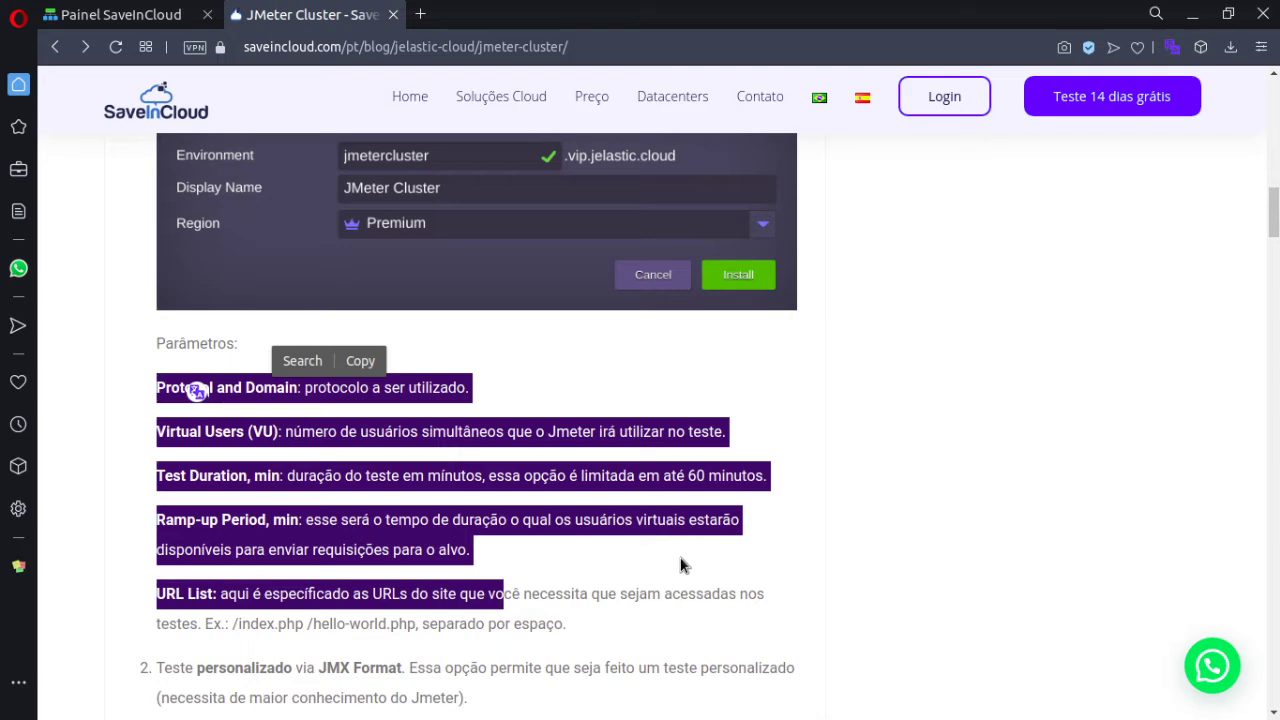
scroll(680, 566, "down", 1)
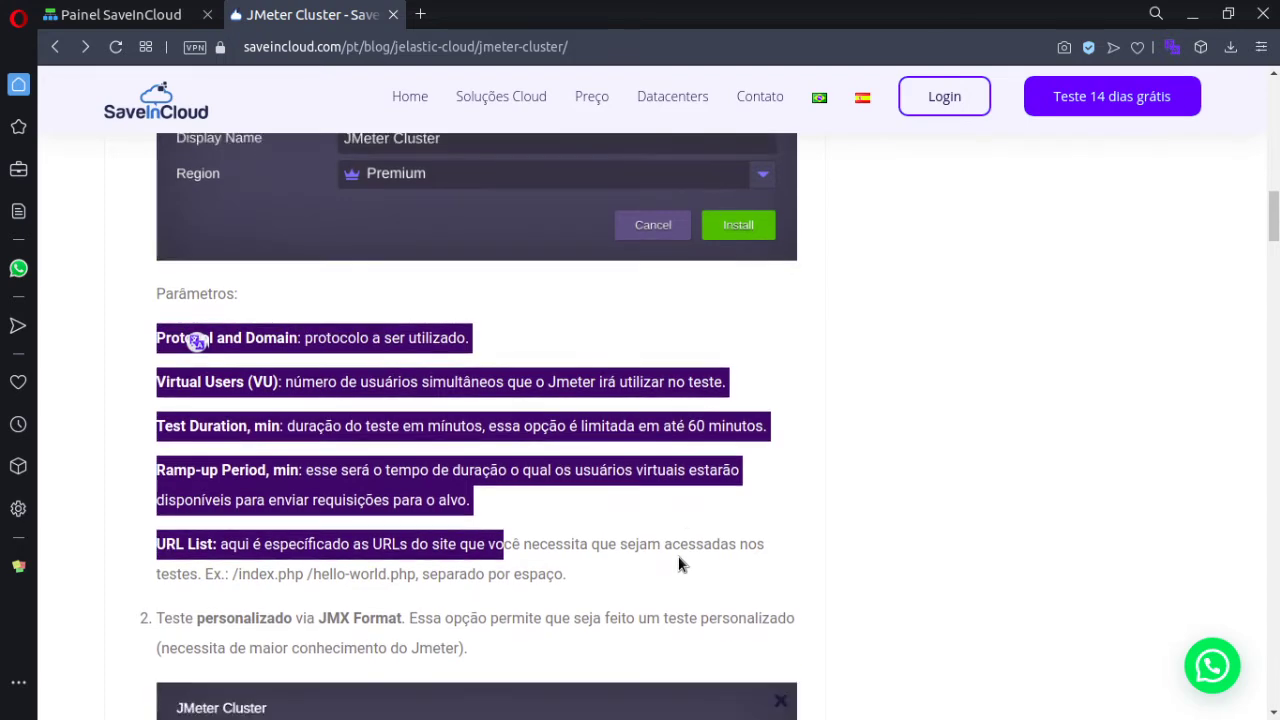
left_click(578, 516)
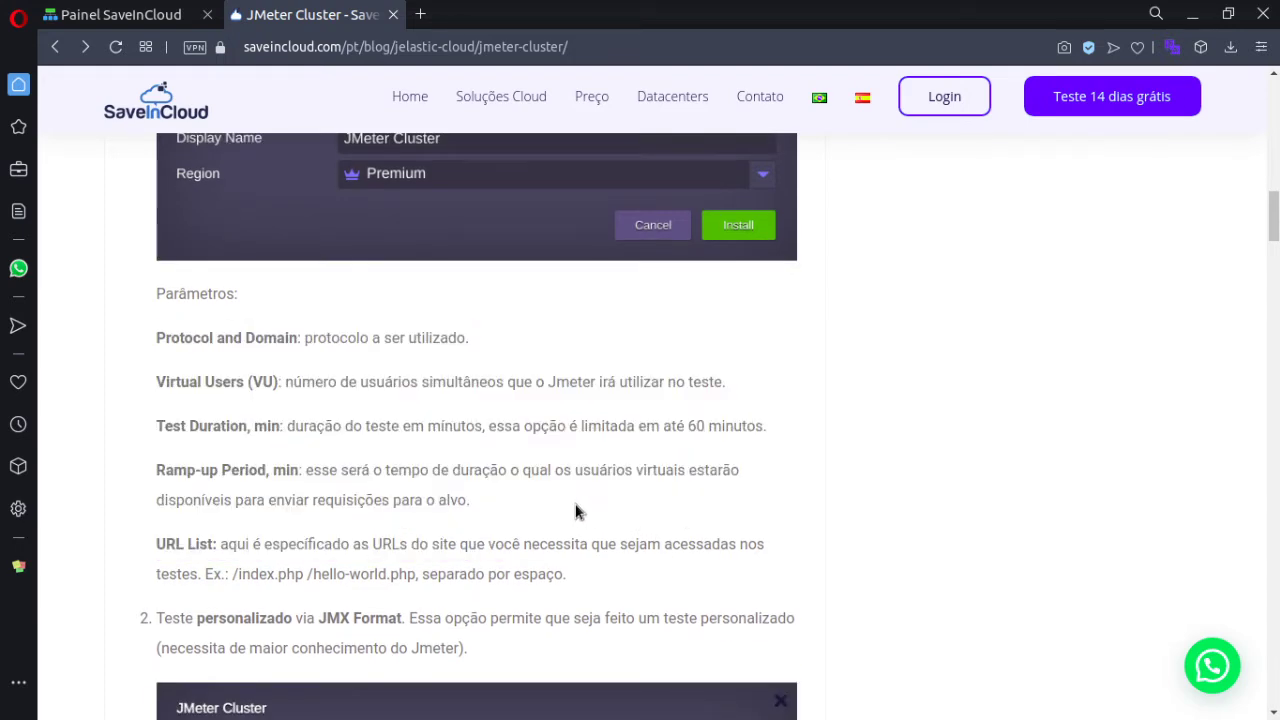
- Read the article's section on the custom test via JMX Format and its example installation dialog
scroll(575, 510, "down", 4)
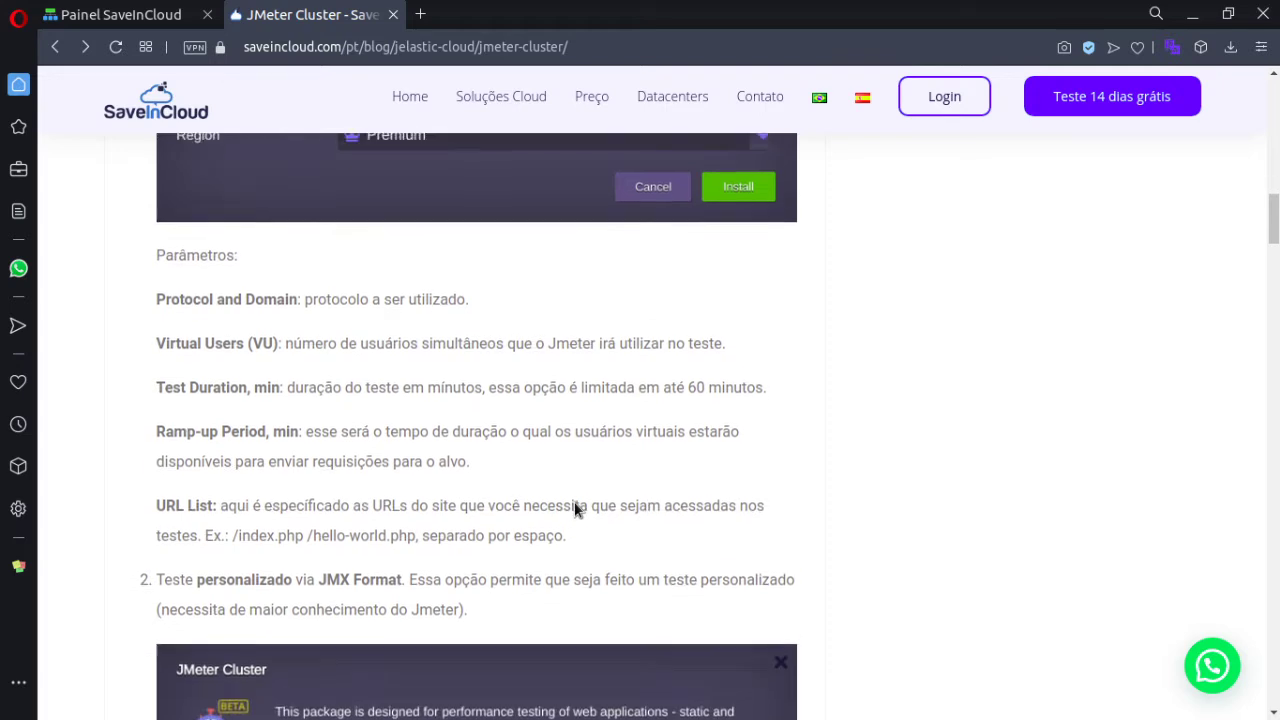
left_click_drag(574, 503, 182, 409)
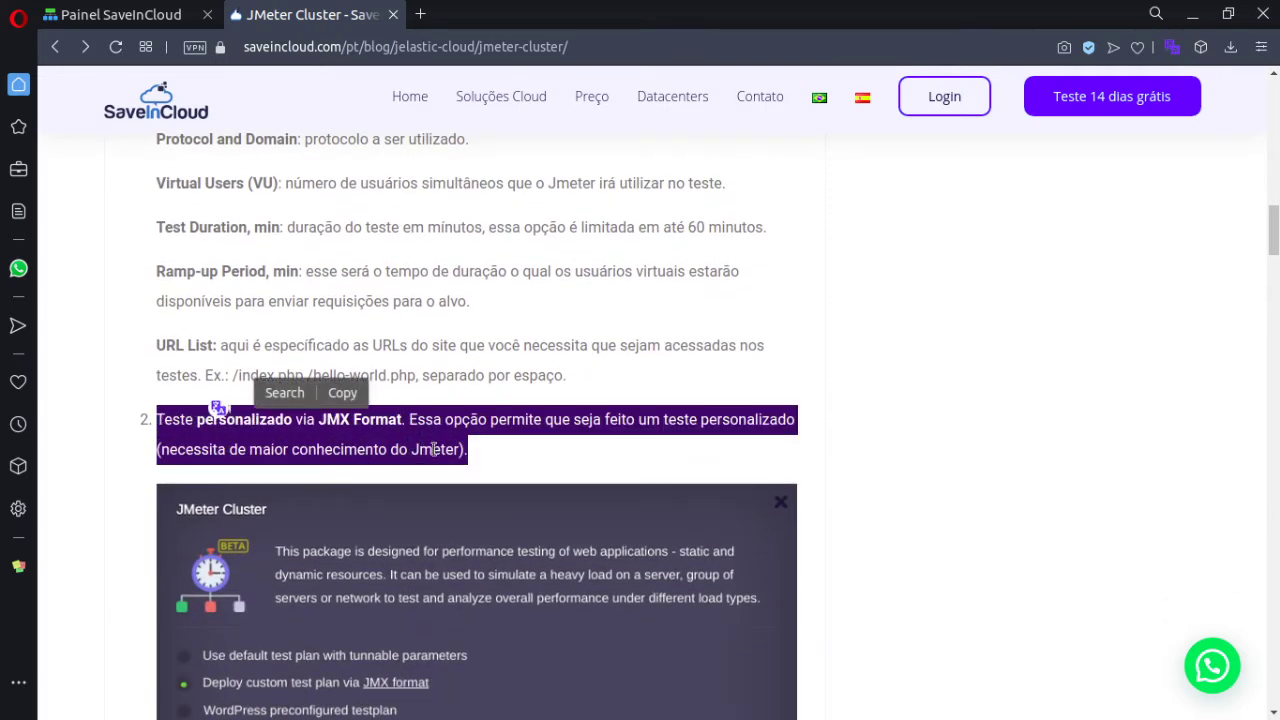
left_click(510, 468)
scroll(510, 468, "down", 3)
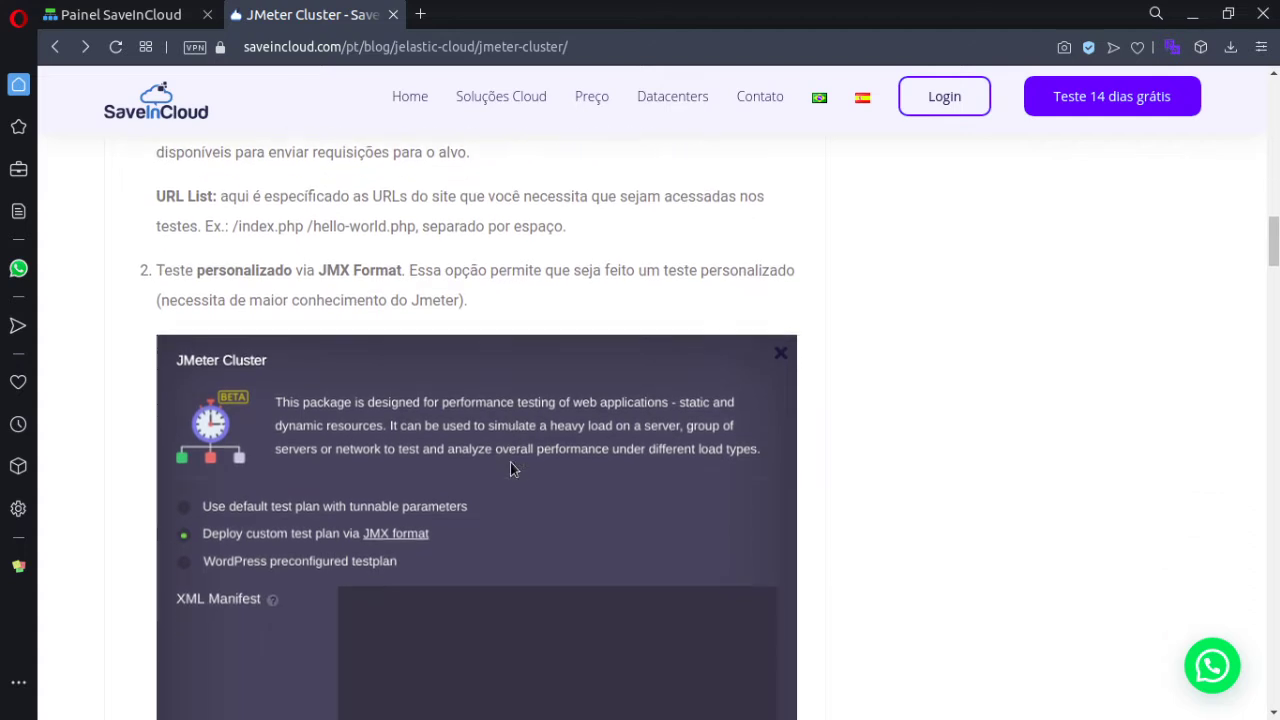
- Read the article's section on the preconfigured WordPress test and its example installation settings
scroll(510, 465, "down", 6)
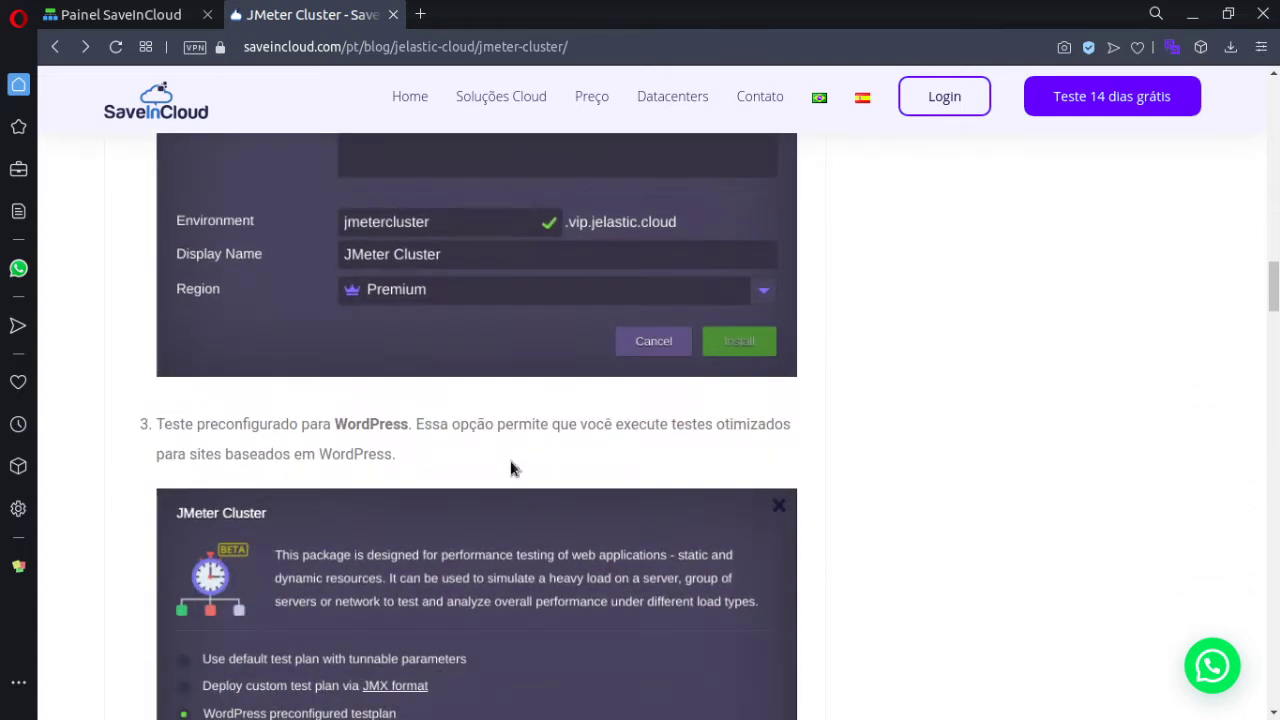
scroll(510, 465, "down", 3)
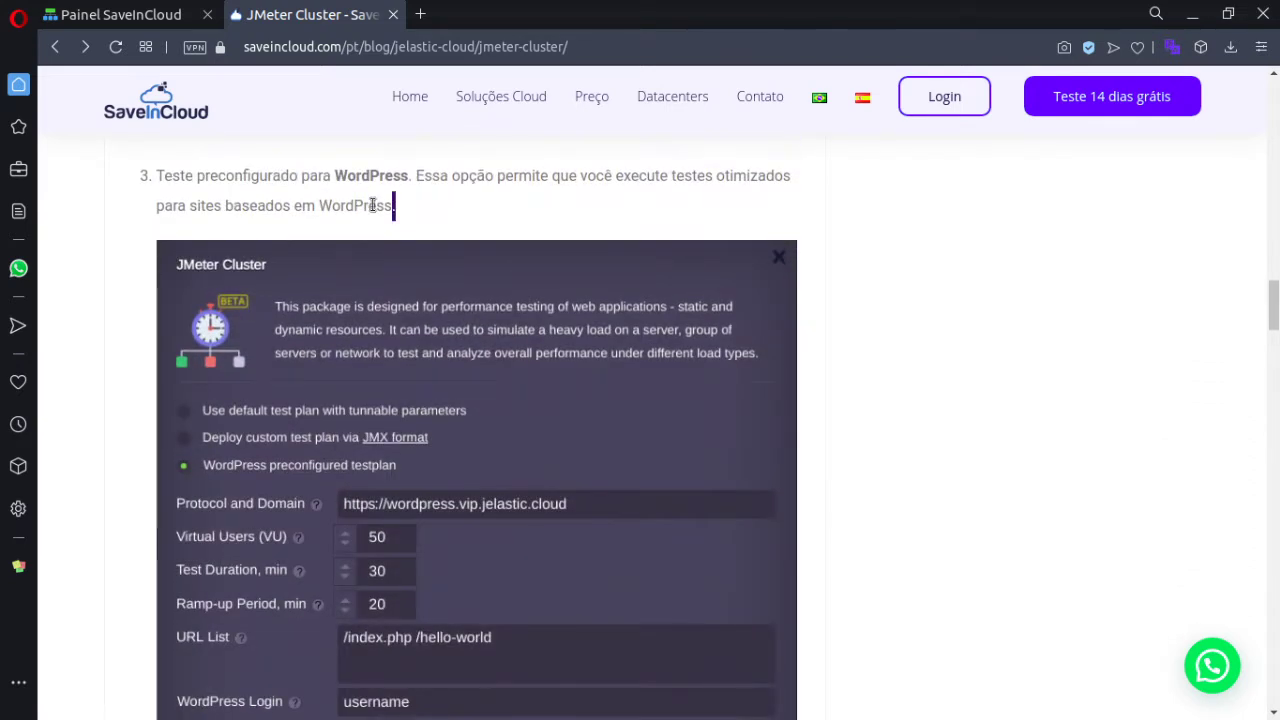
left_click_drag(372, 205, 158, 170)
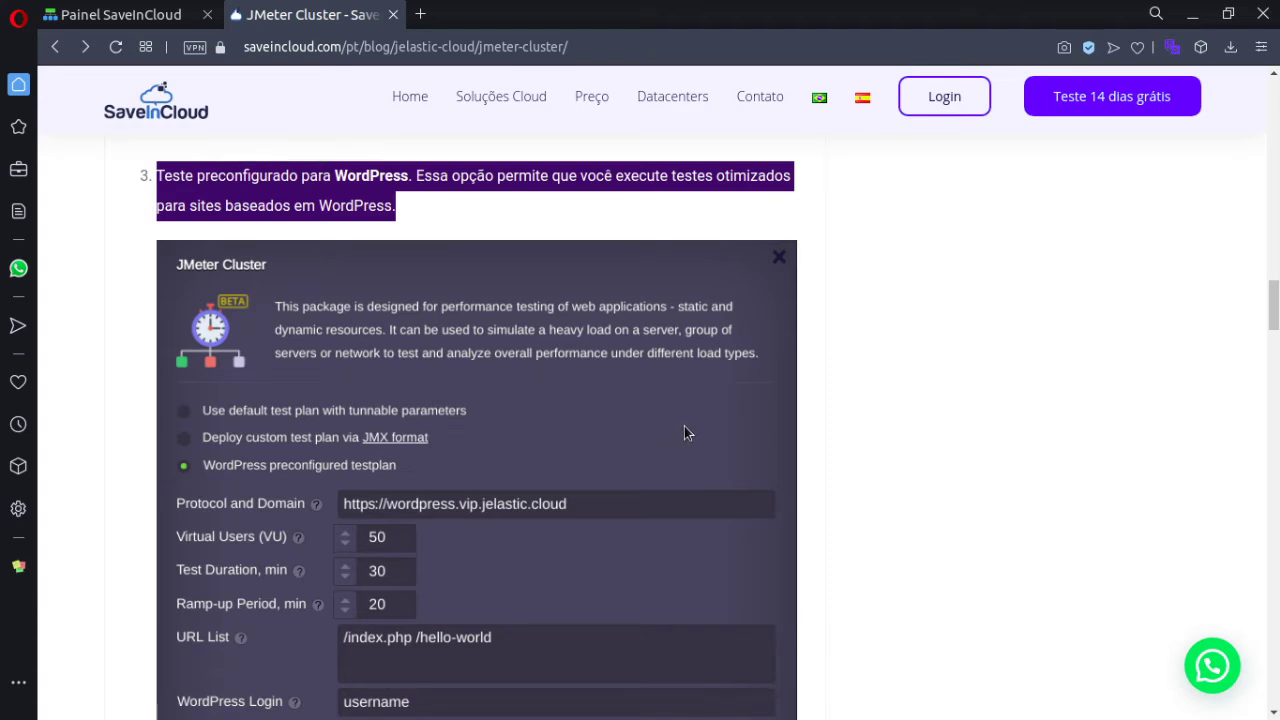
scroll(686, 432, "down", 2)
scroll(684, 432, "down", 2)
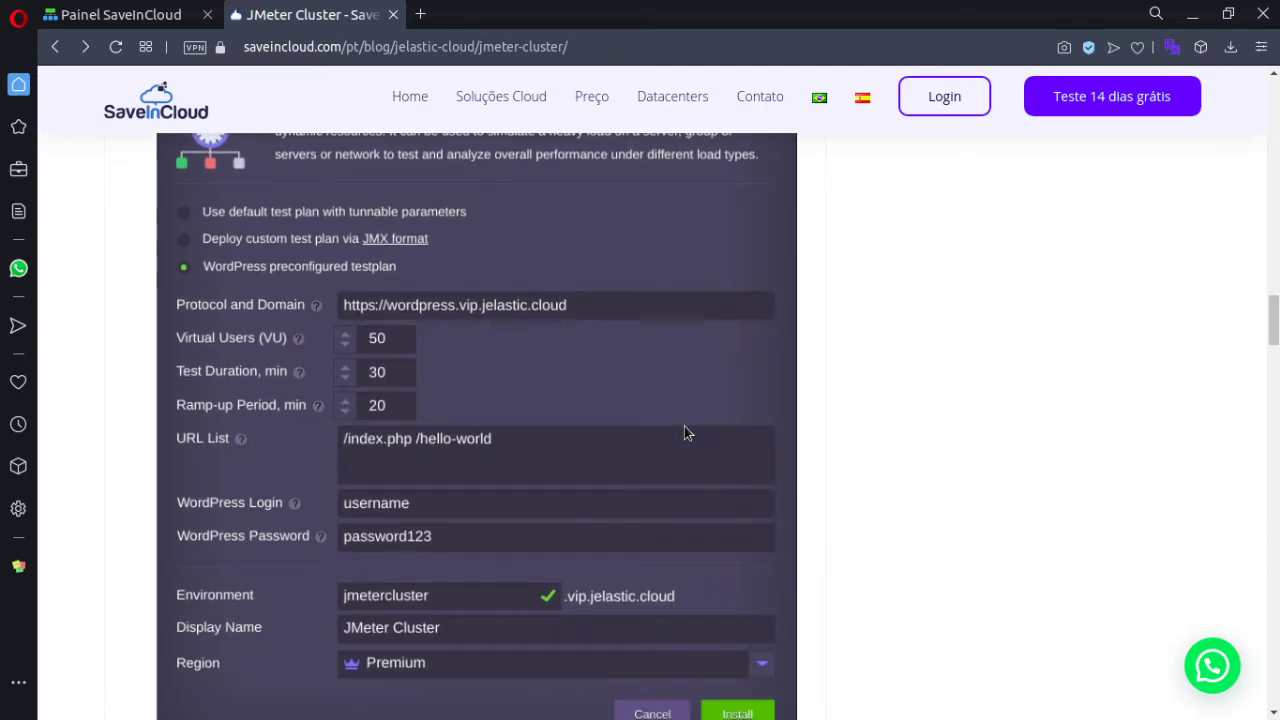
scroll(686, 432, "down", 1)
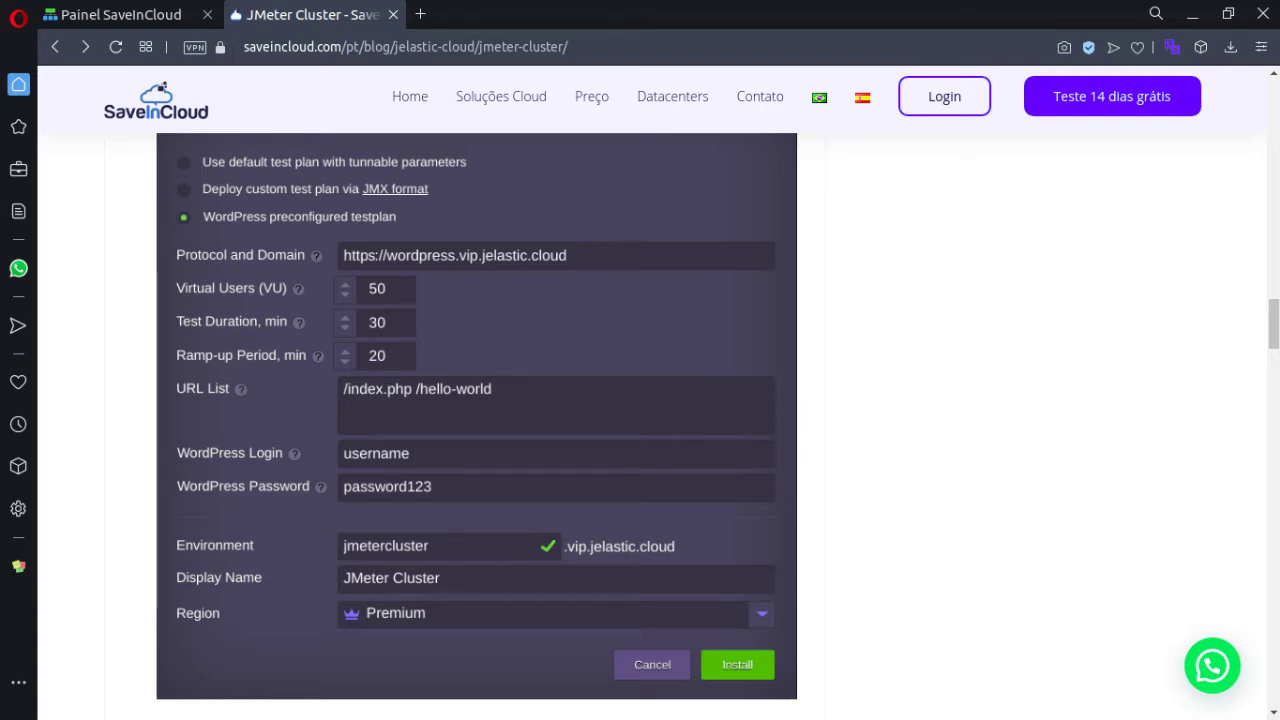
- Switch to the SaveInCloud panel, inspect the WordPress preconfigured testplan's fields and region choices, and close the JMeter Cluster dialog without installing
key("ctrl+Tab")
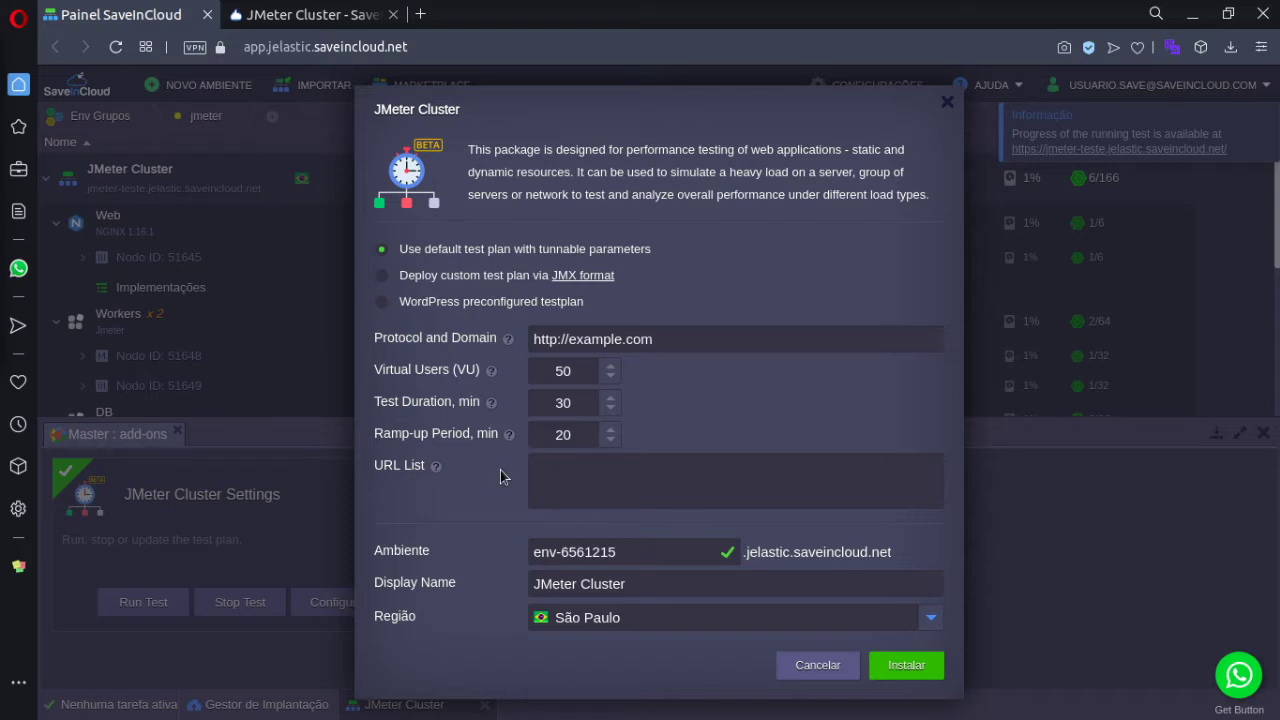
left_click(489, 302)
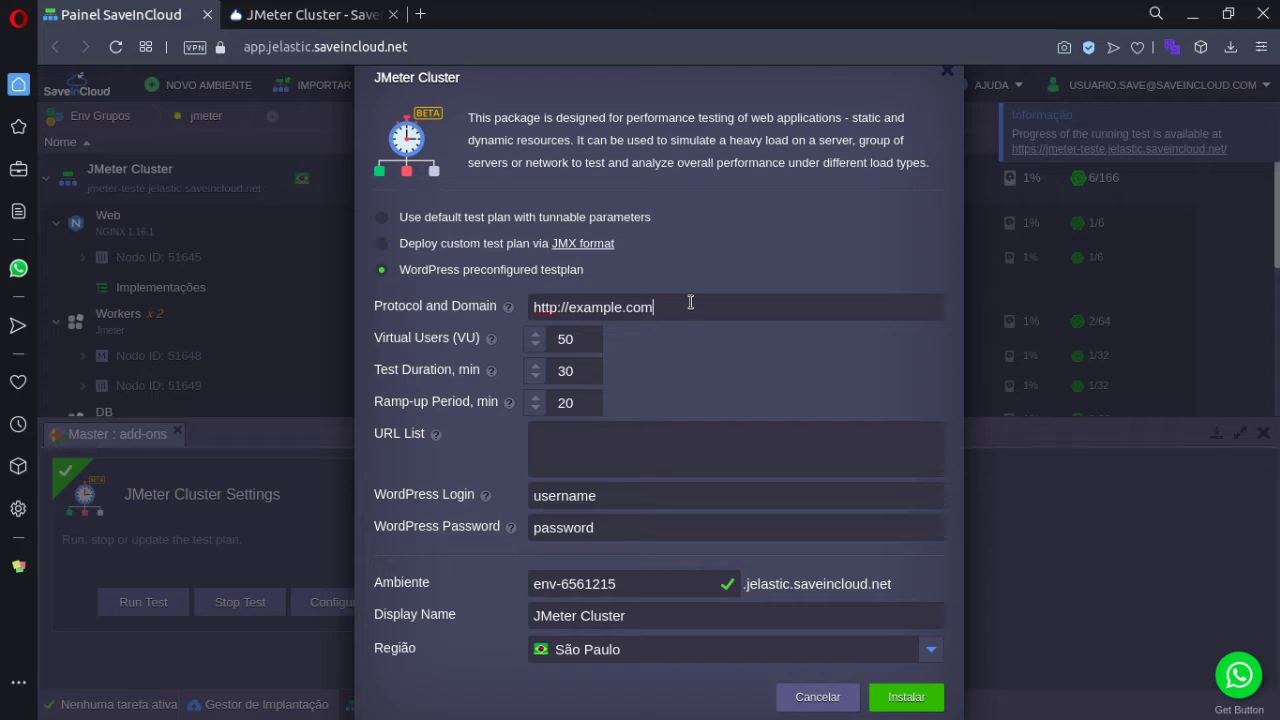
left_click(690, 305)
left_click(584, 439)
left_click(625, 536)
left_click(640, 655)
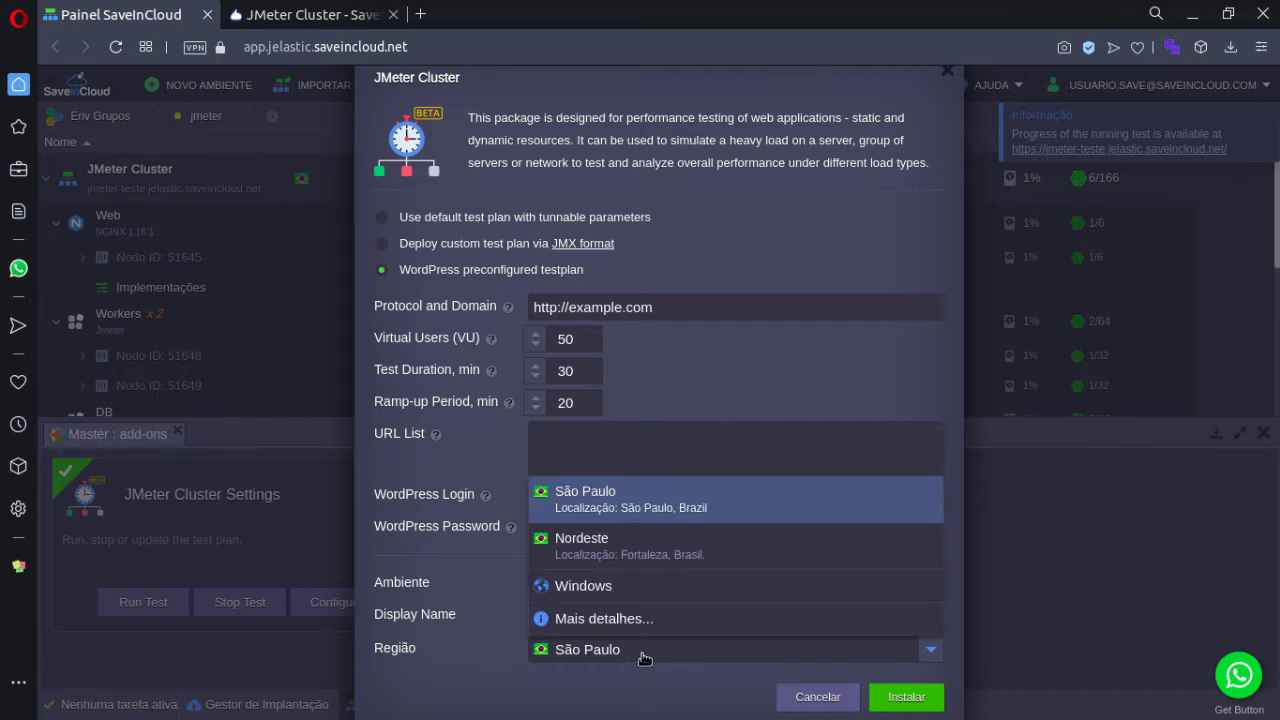
left_click(638, 692)
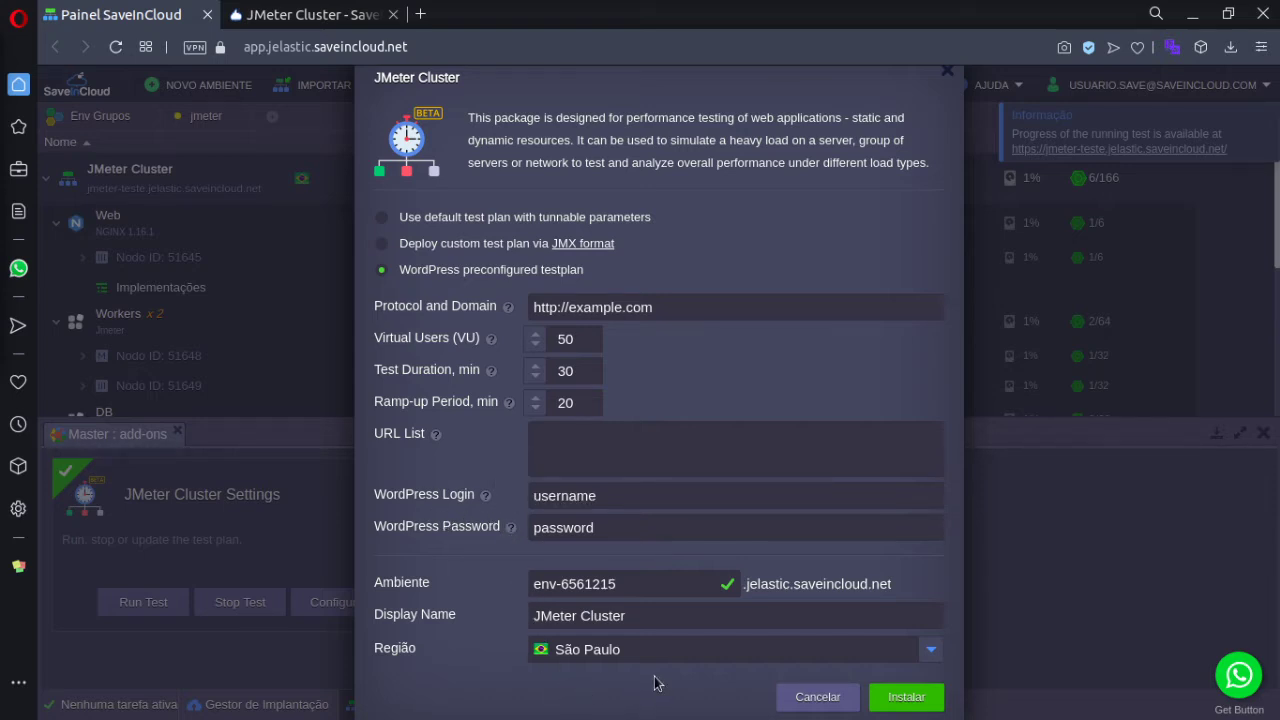
left_click(816, 699)
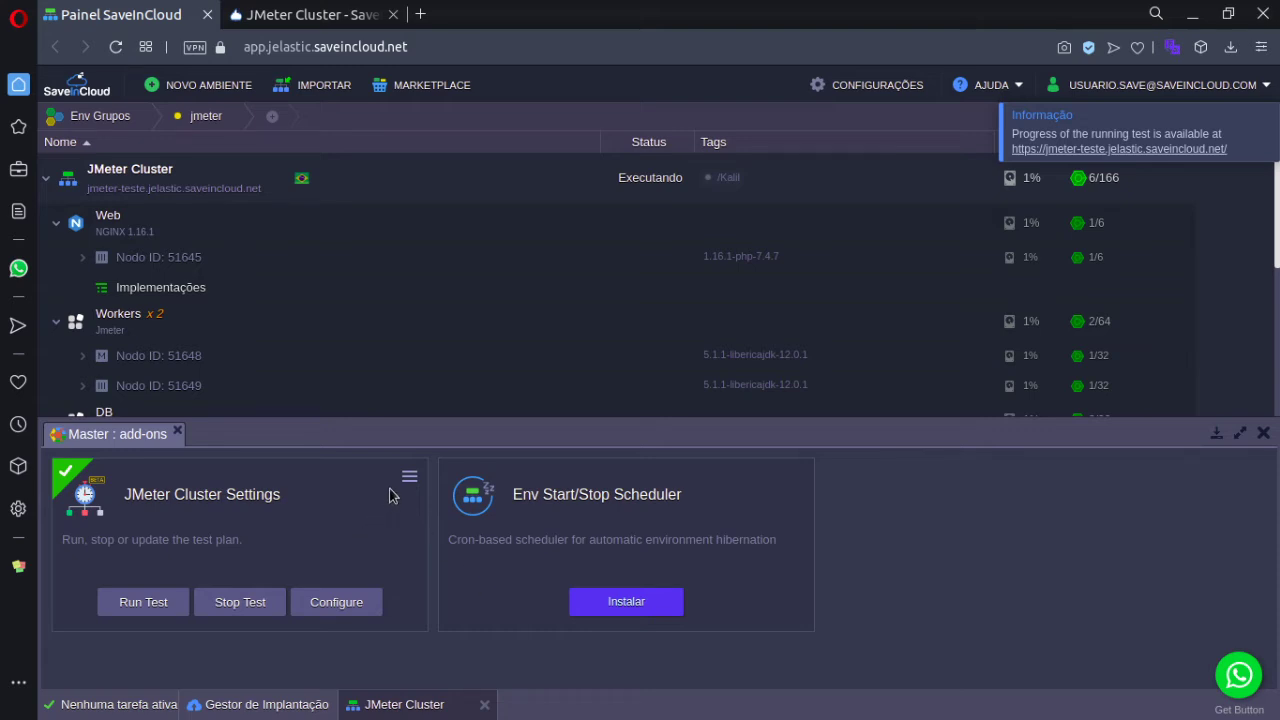
- Examine the Web, Workers, DB and Master nodes of the JMeter Cluster environment
mouse_move(374, 380)
mouse_move(450, 311)
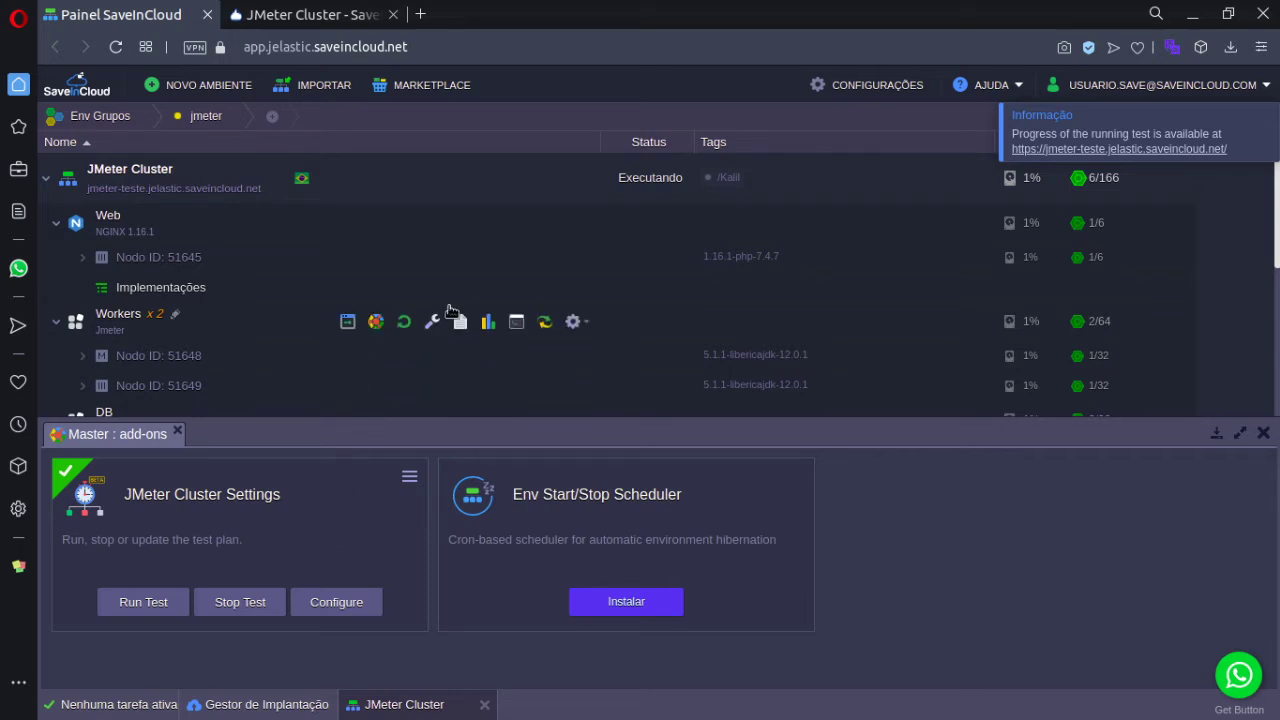
scroll(450, 311, "down", 1)
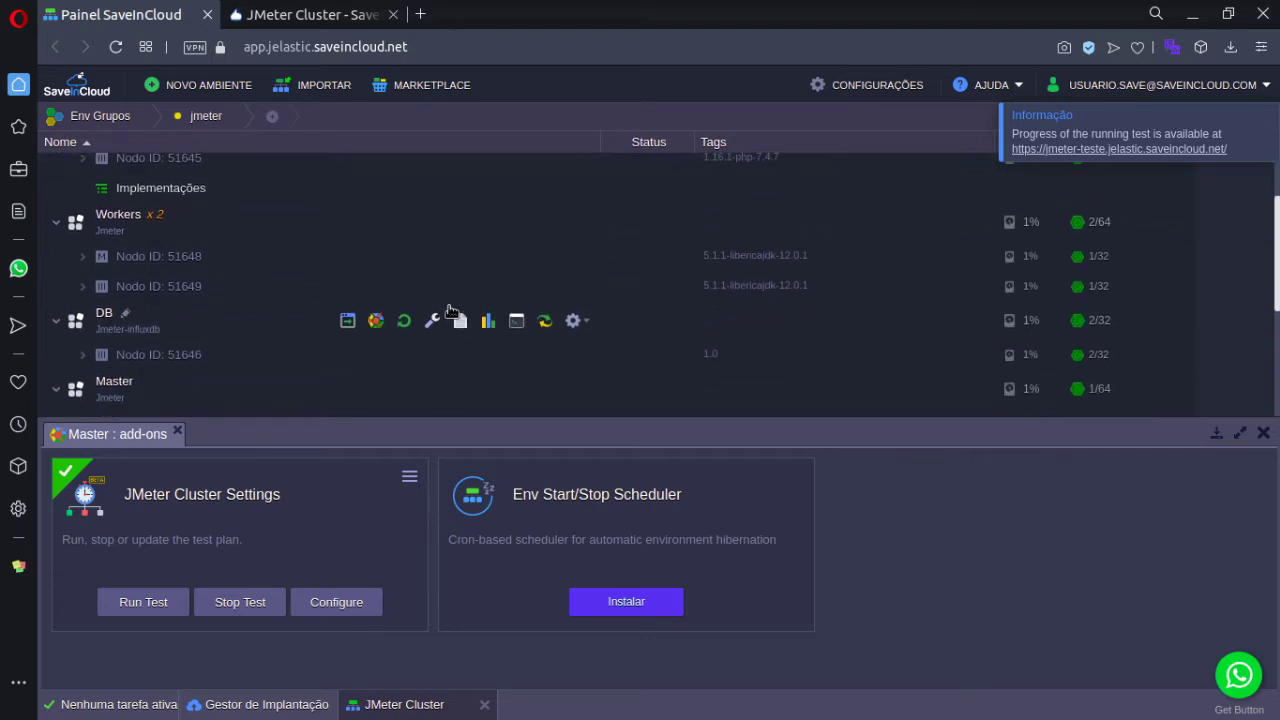
scroll(449, 306, "down", 1)
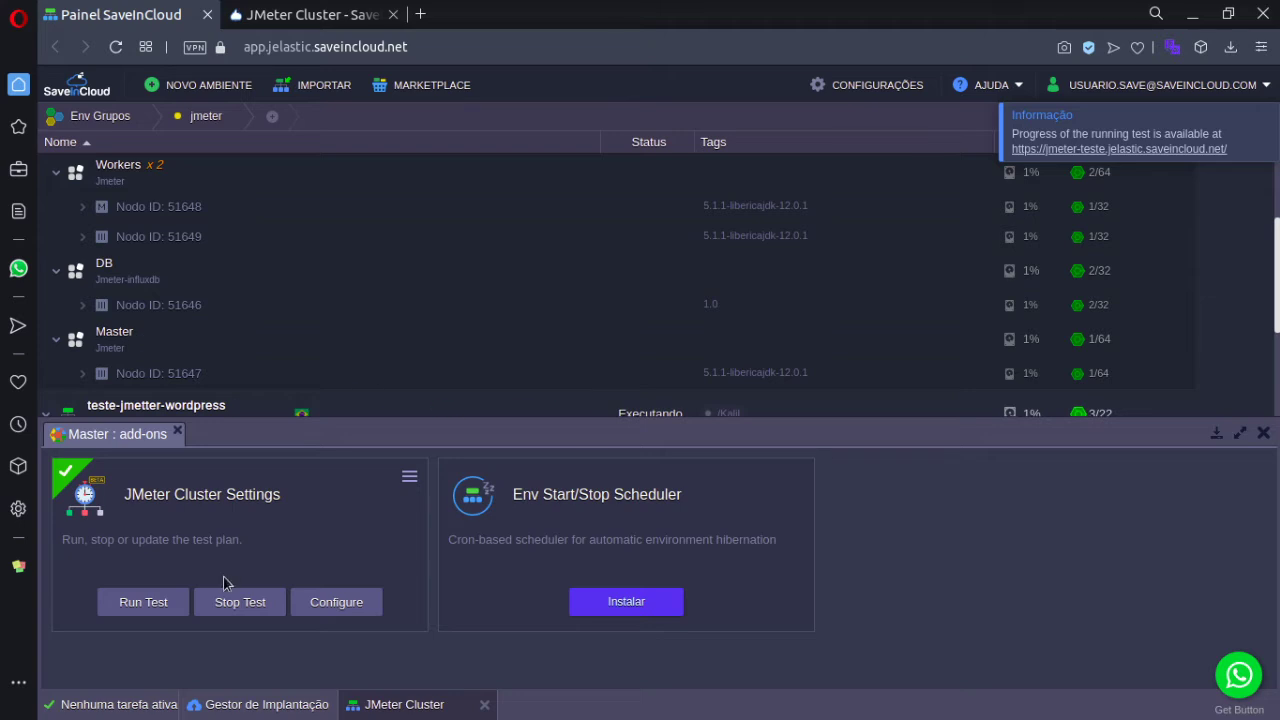
- Inspect the JMeter Cluster Settings add-on's extra actions and its Run Test confirmation without starting a test
left_click_drag(296, 504, 122, 490)
left_click(297, 664)
left_click(409, 477)
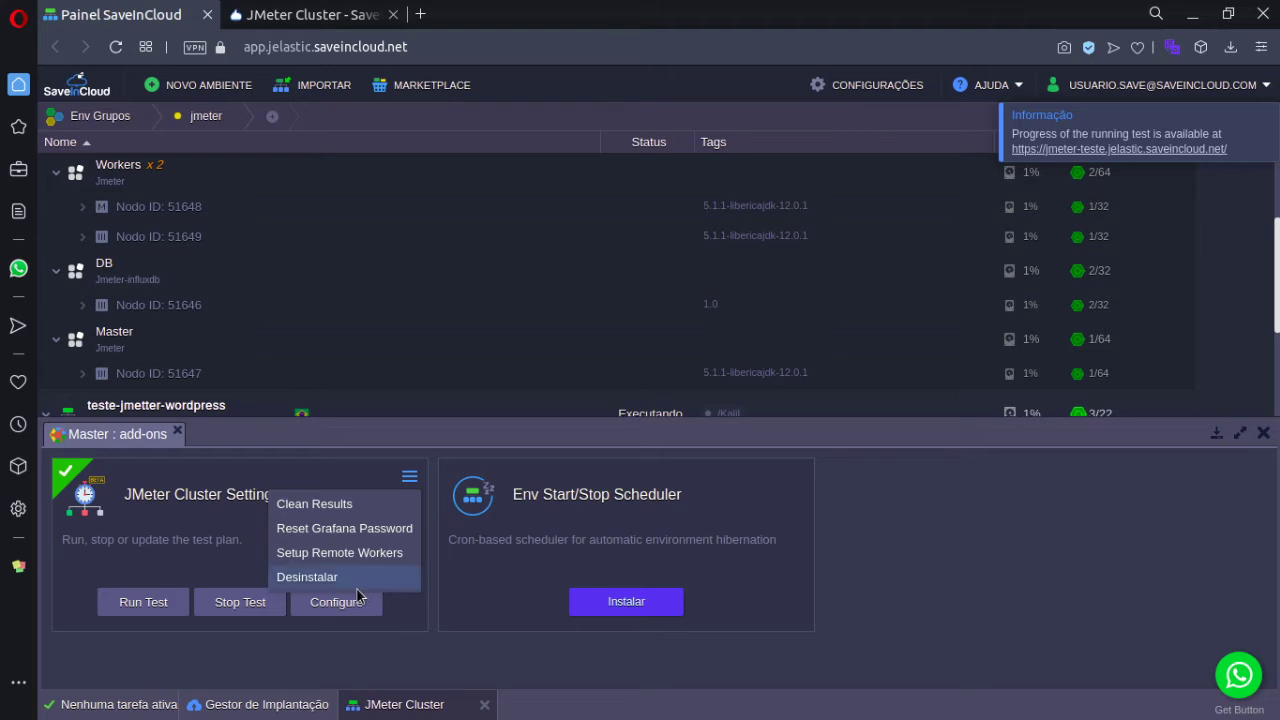
left_click(305, 652)
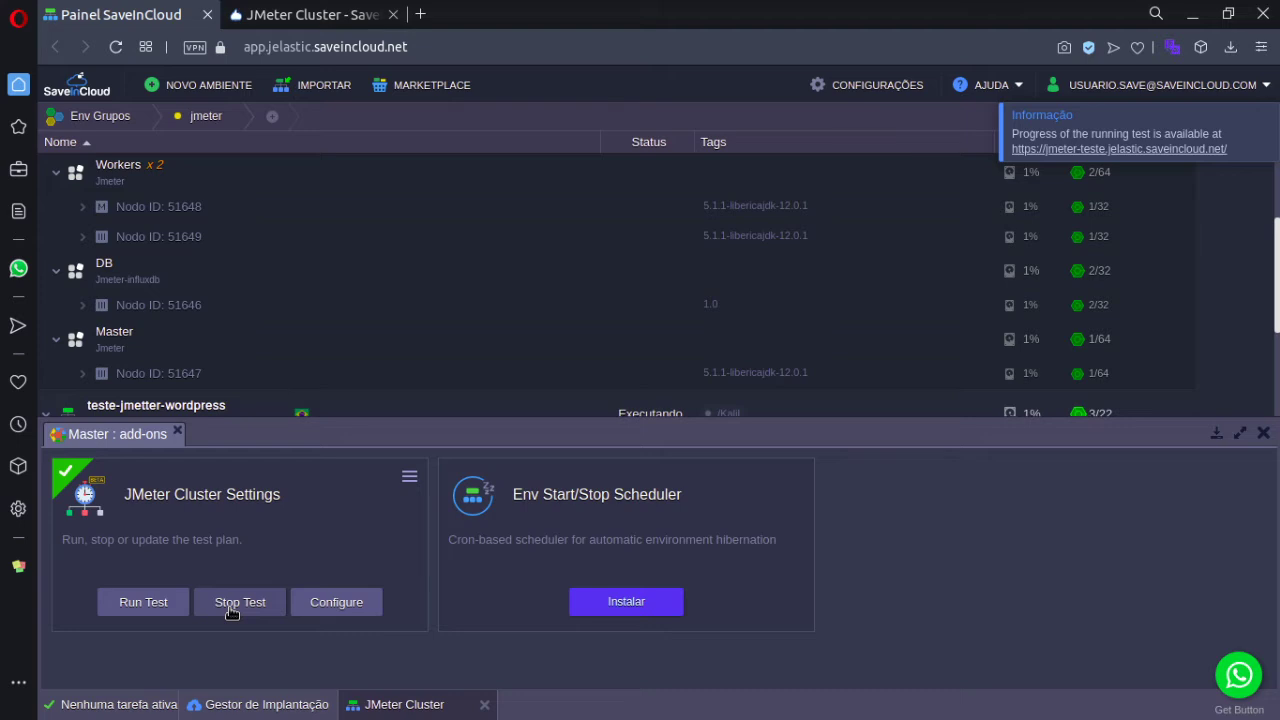
left_click(338, 601)
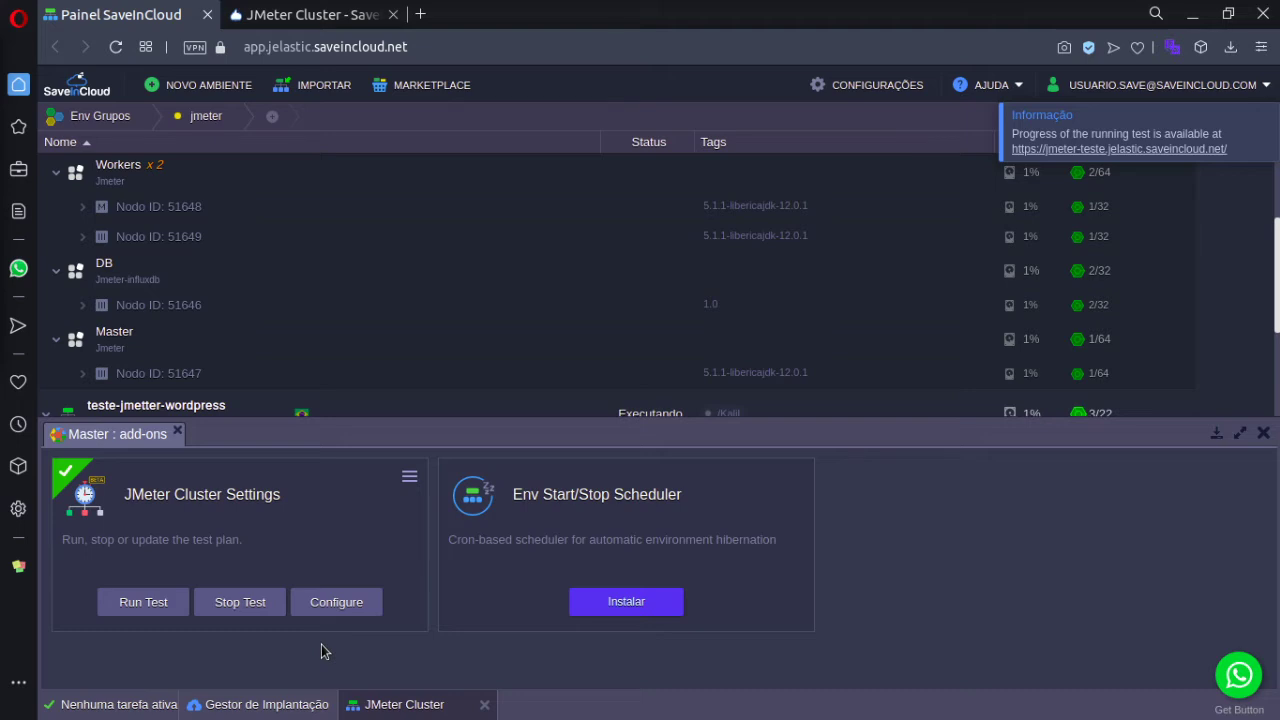
left_click(154, 602)
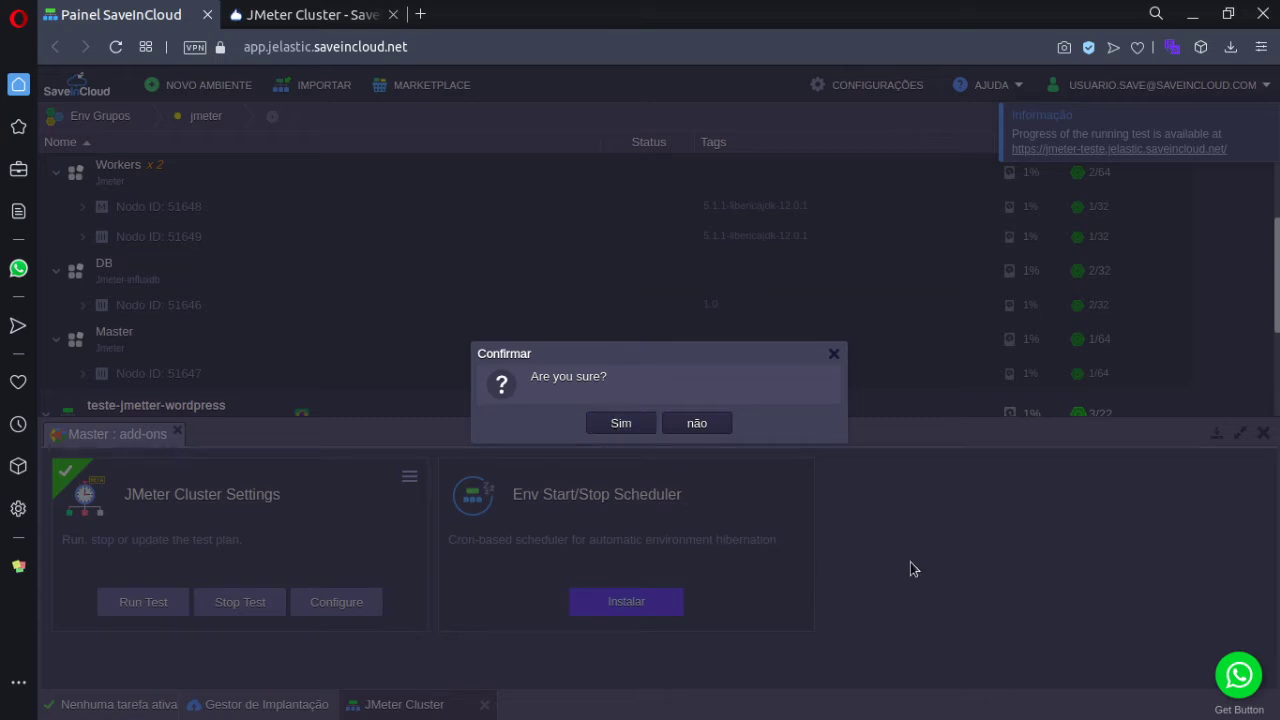
left_click(833, 355)
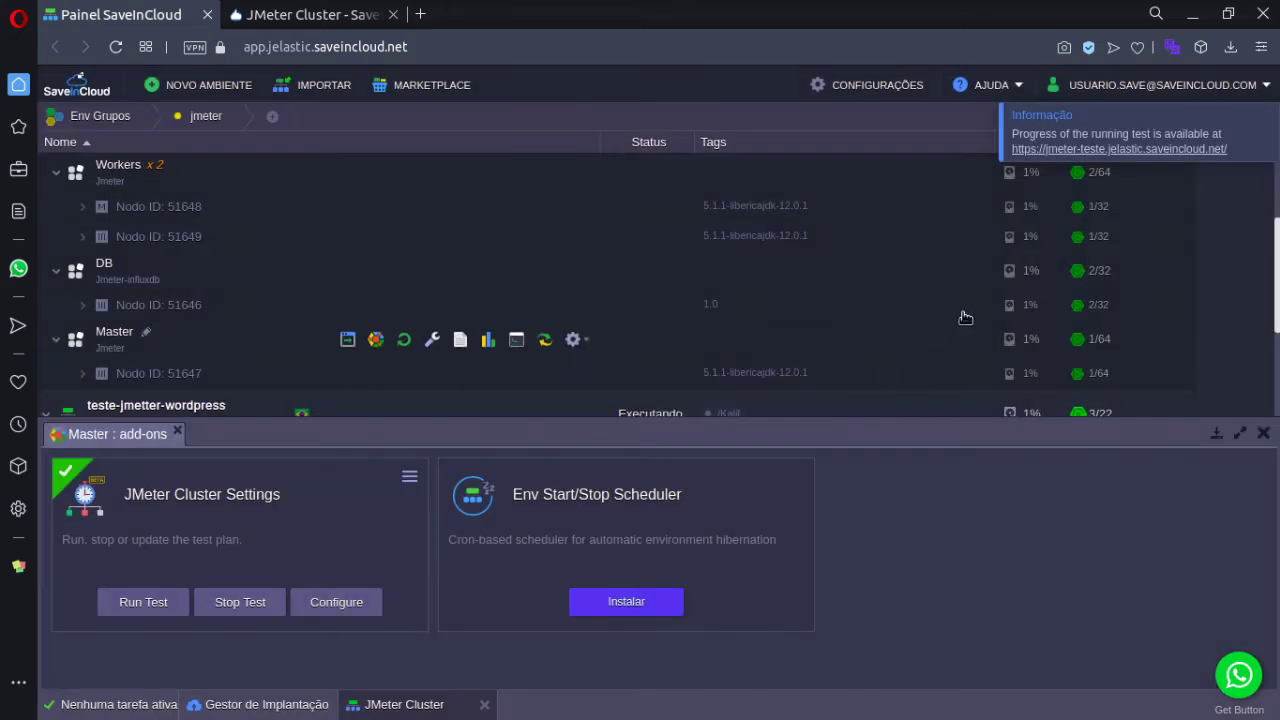
- Open the JMeter testing log from the running-test notification and go to its results directory
left_click(1127, 149)
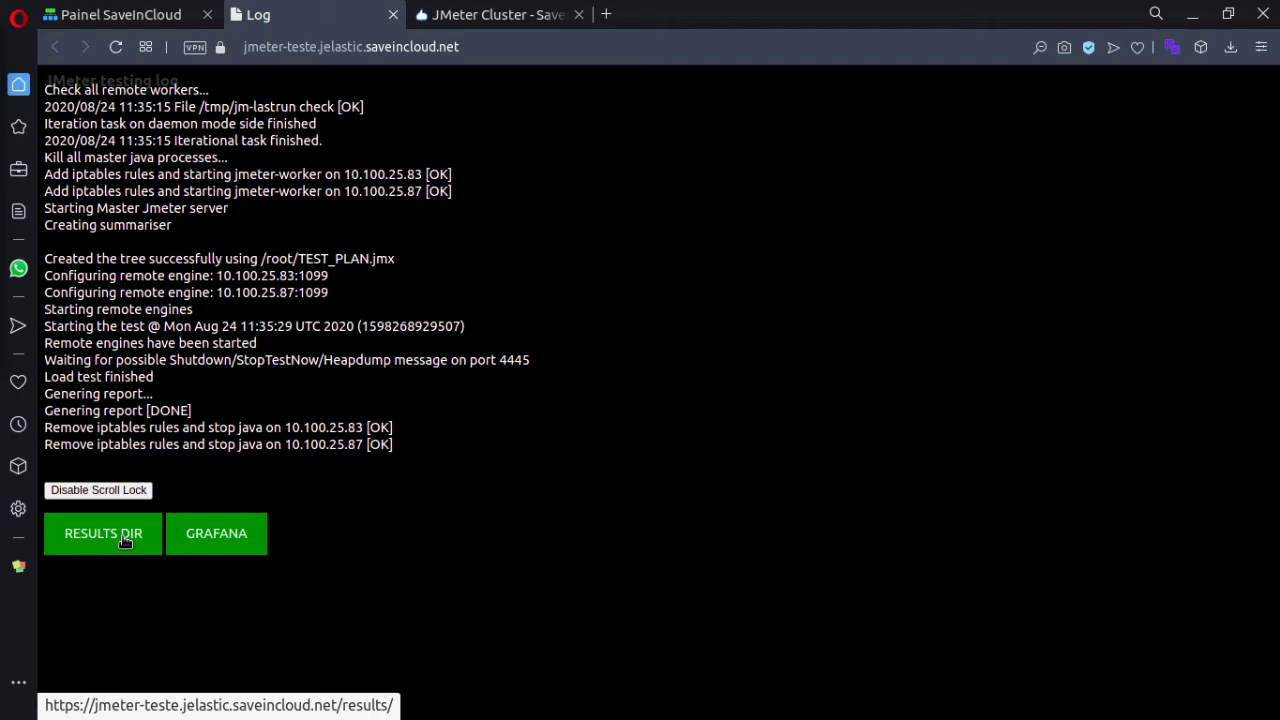
left_click(125, 537)
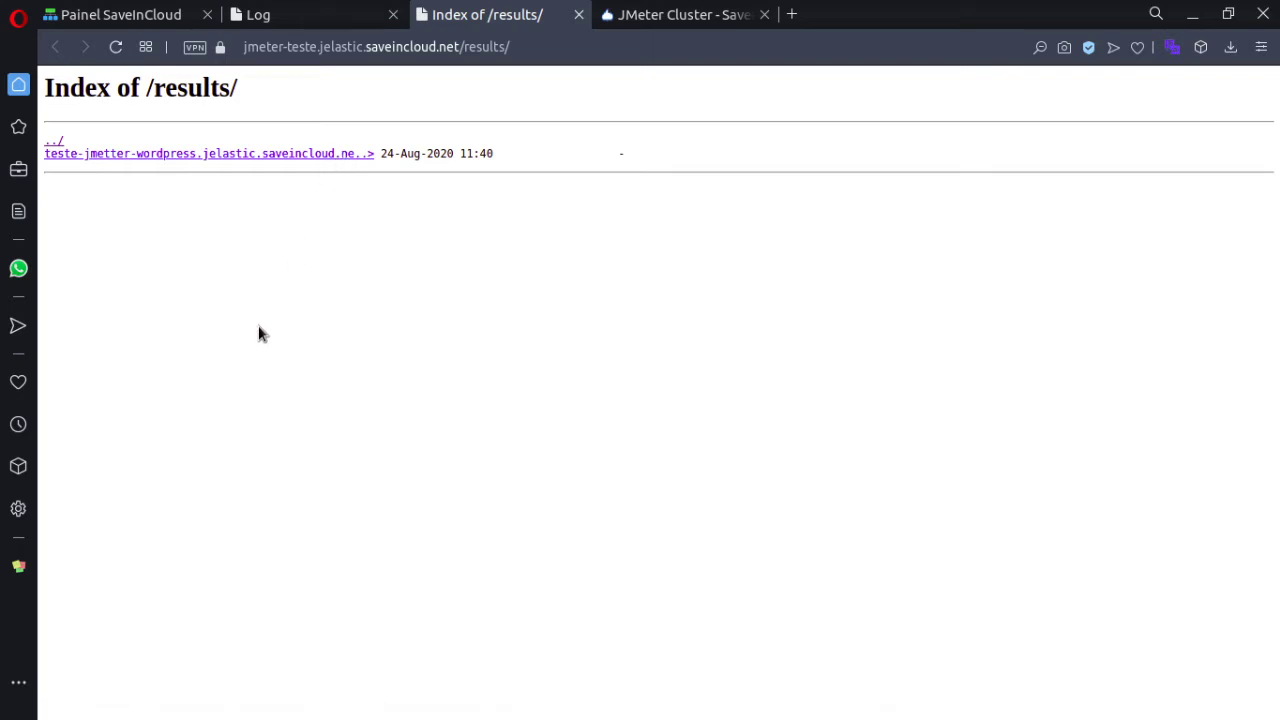
- Open the WordPress test's results folder and expand the Charts categories of its JMeter report dashboard
left_click(249, 156)
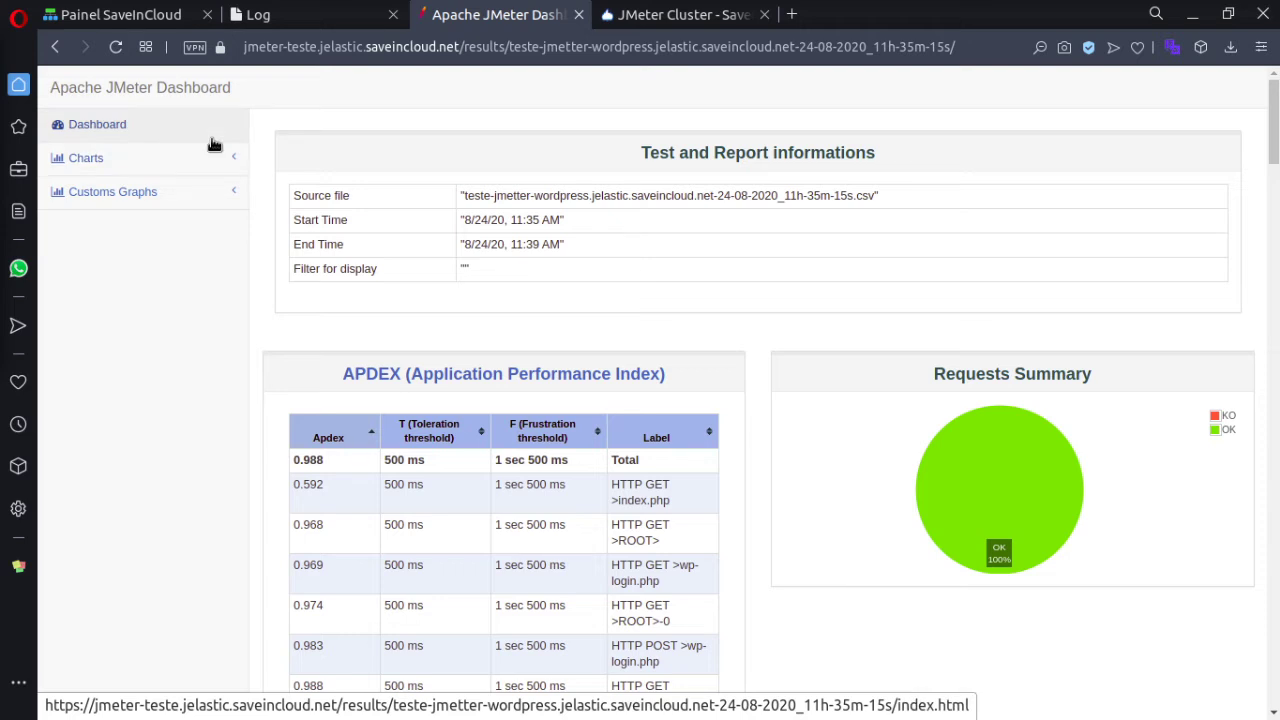
left_click(235, 157)
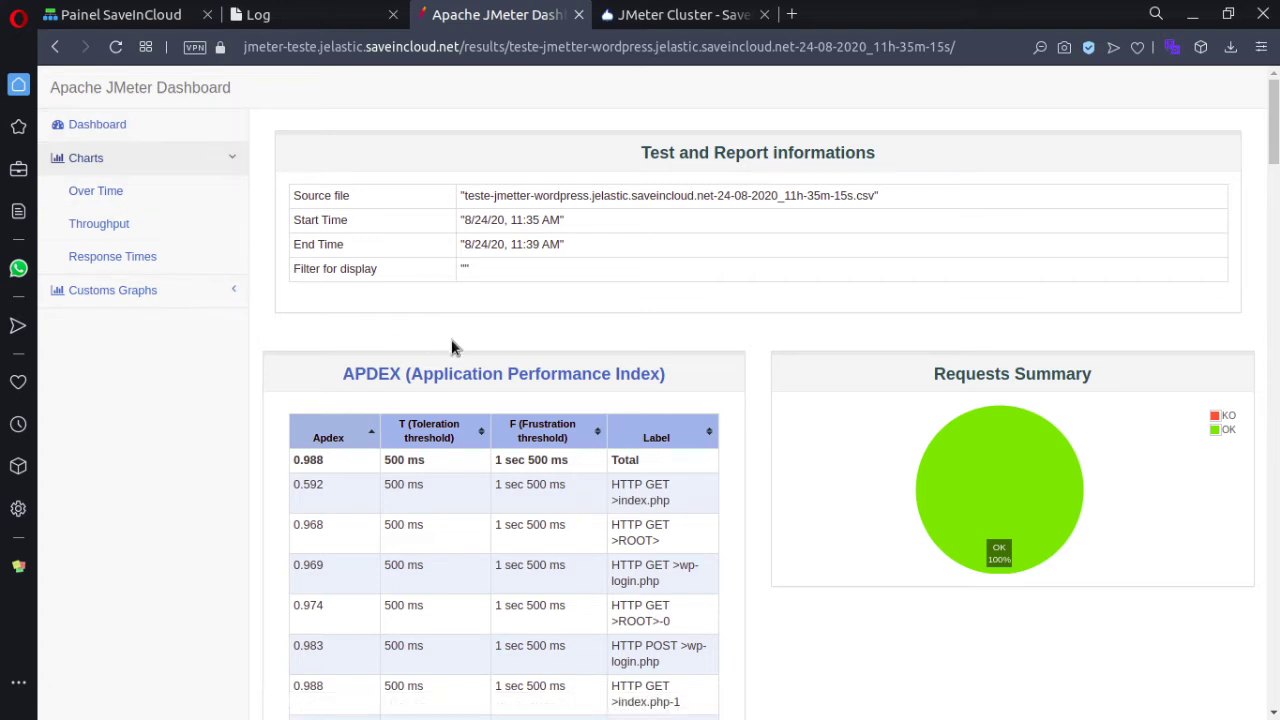
scroll(536, 300, "down", 1)
scroll(536, 293, "up", 1)
- Examine the report's Test and Report informations, including the source CSV file, start time and end time
left_click_drag(893, 153, 643, 151)
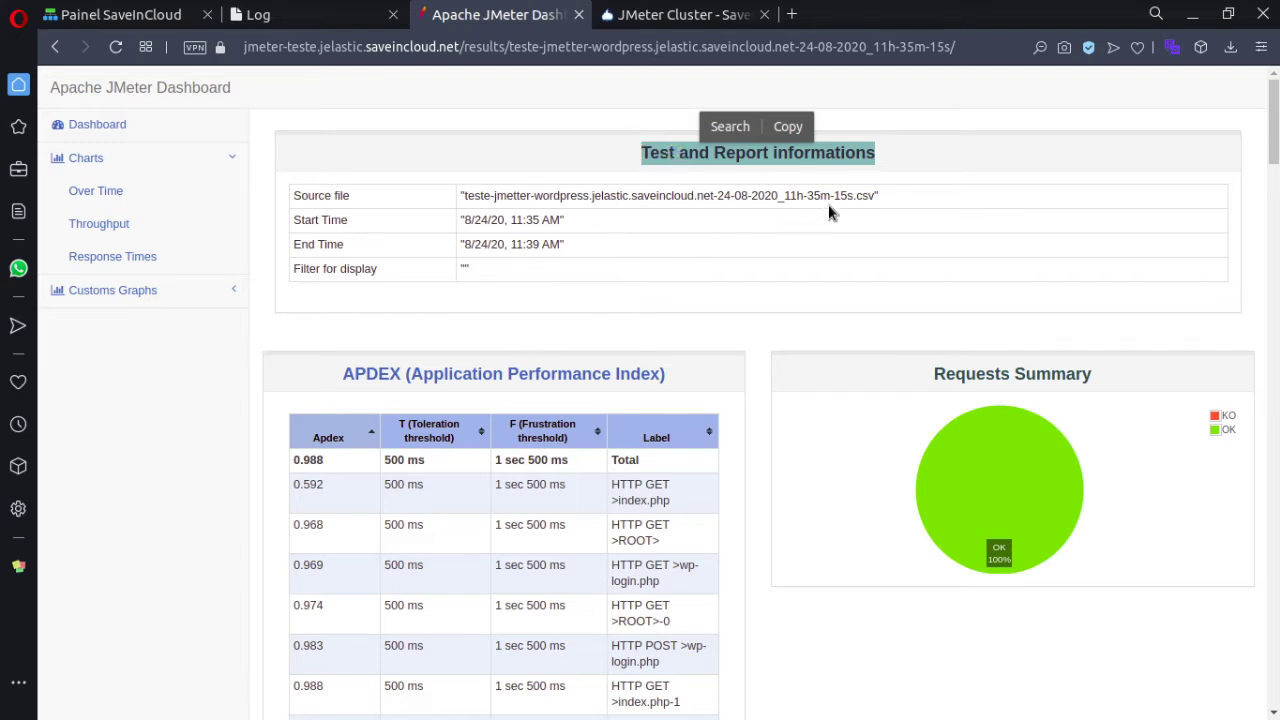
left_click_drag(871, 188, 460, 197)
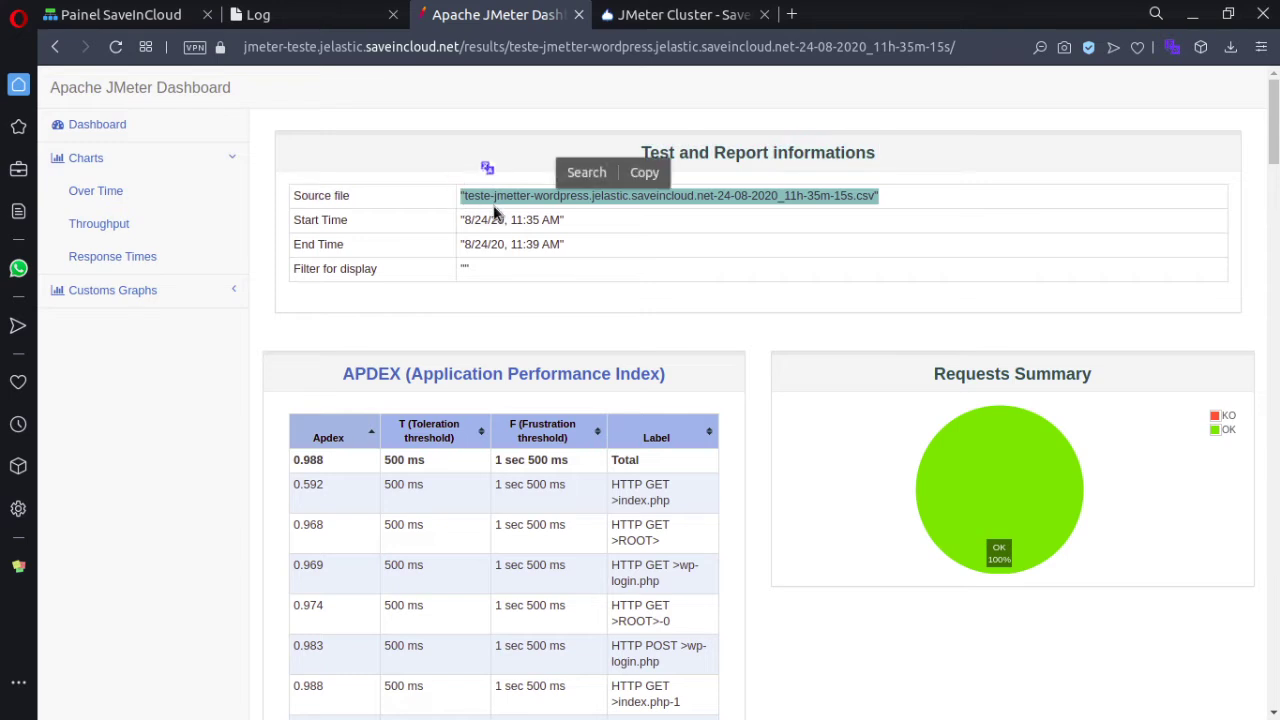
left_click(881, 196)
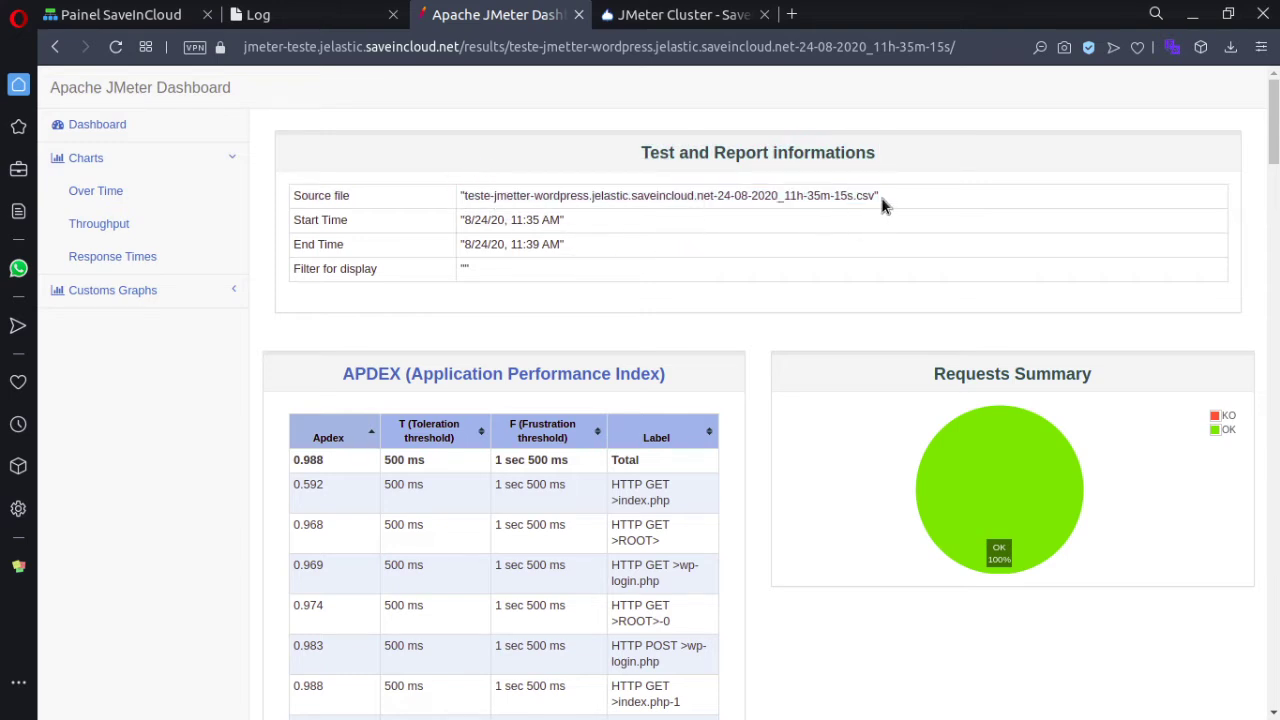
double_click(868, 196)
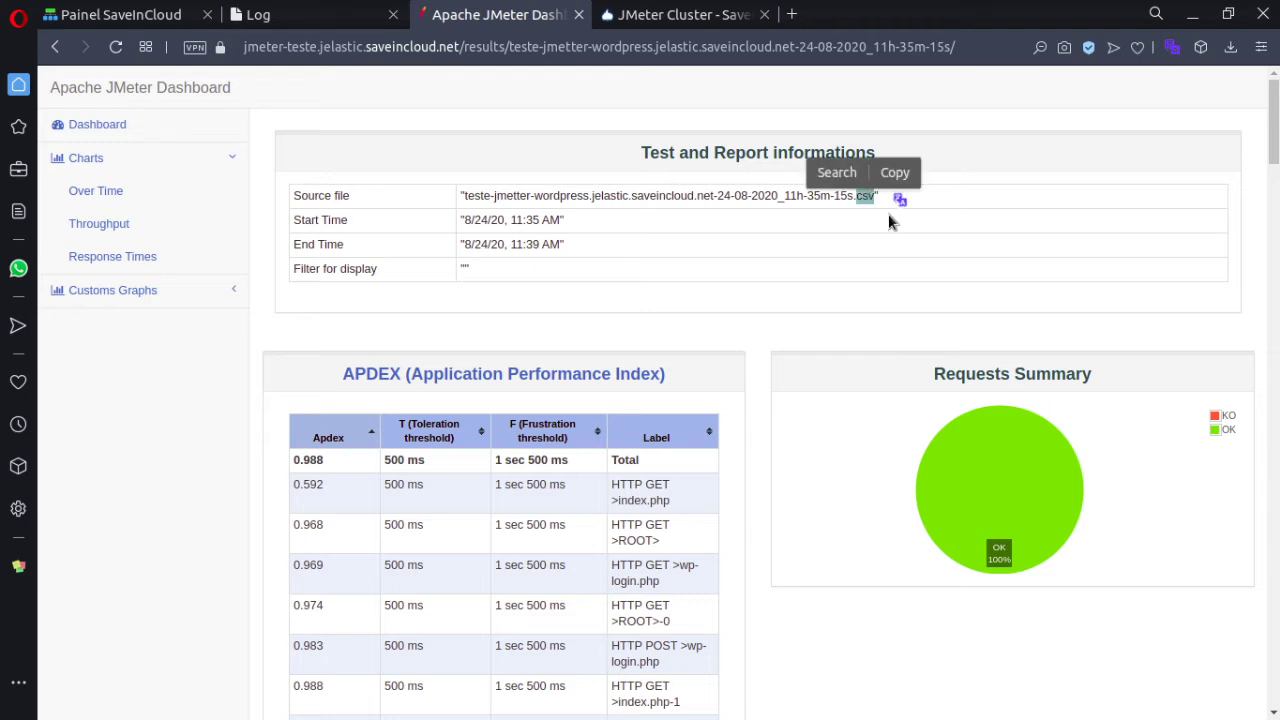
left_click(984, 206)
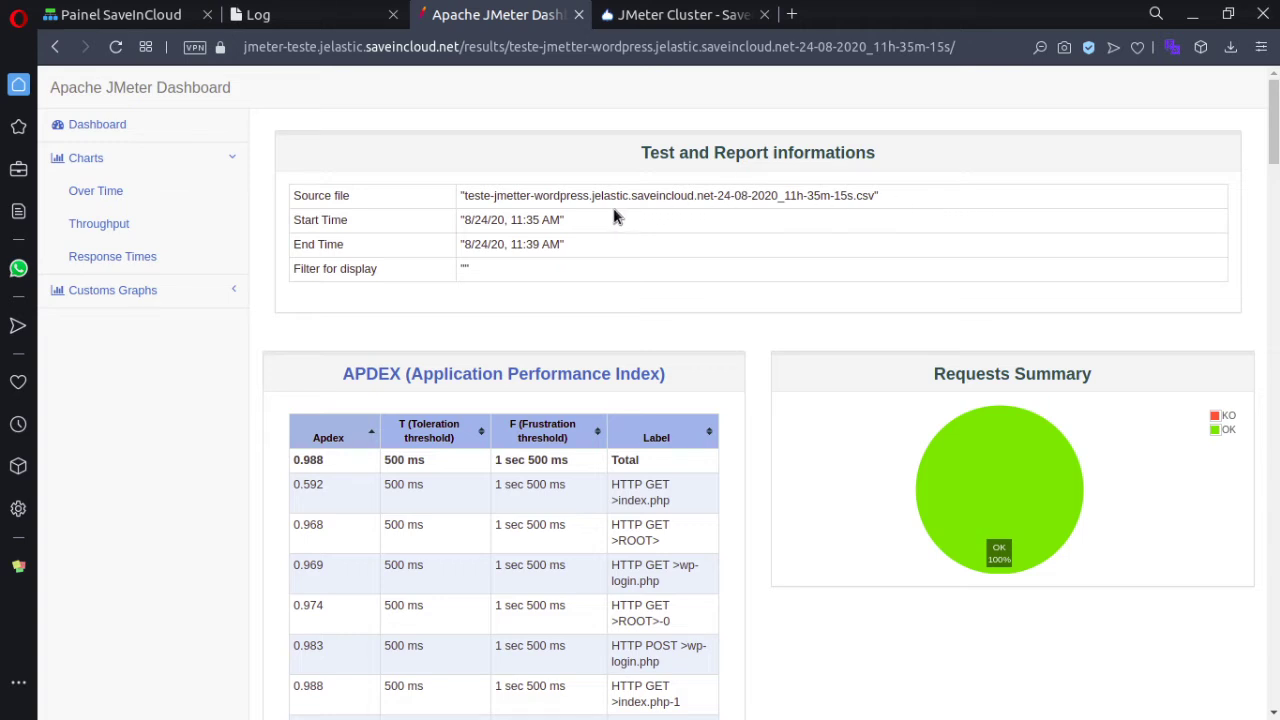
left_click_drag(566, 220, 452, 218)
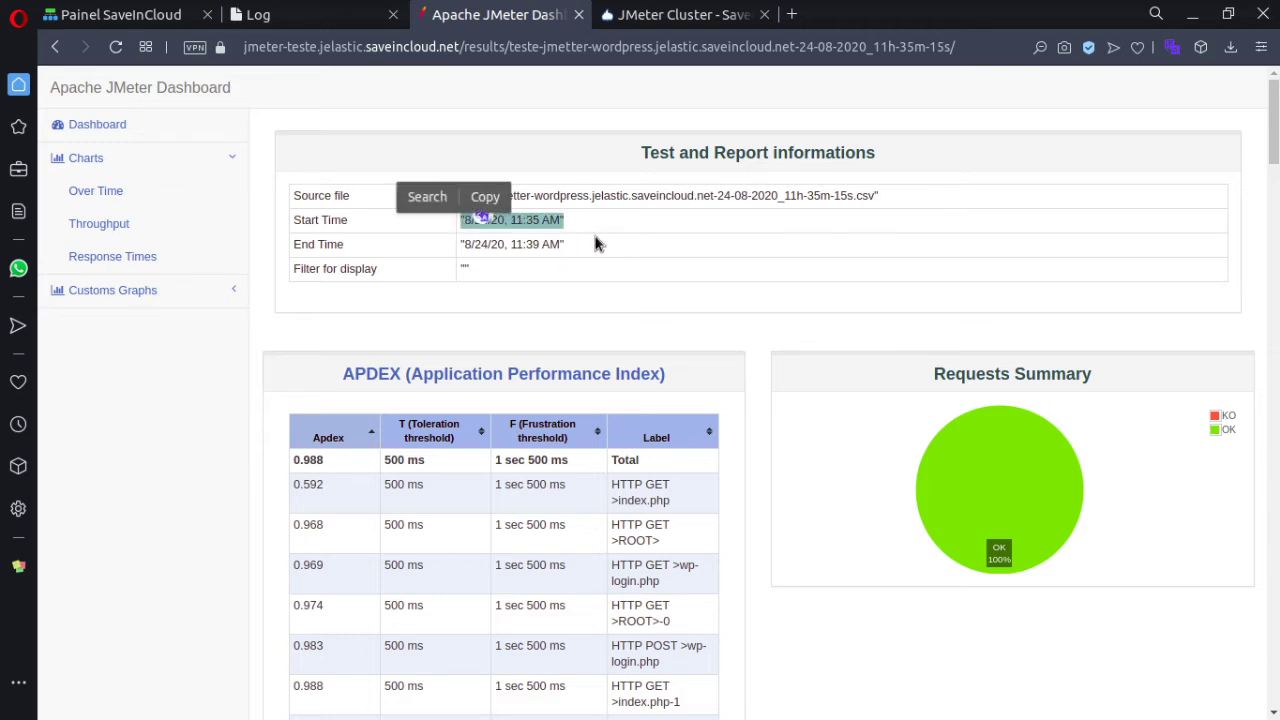
left_click_drag(566, 244, 459, 246)
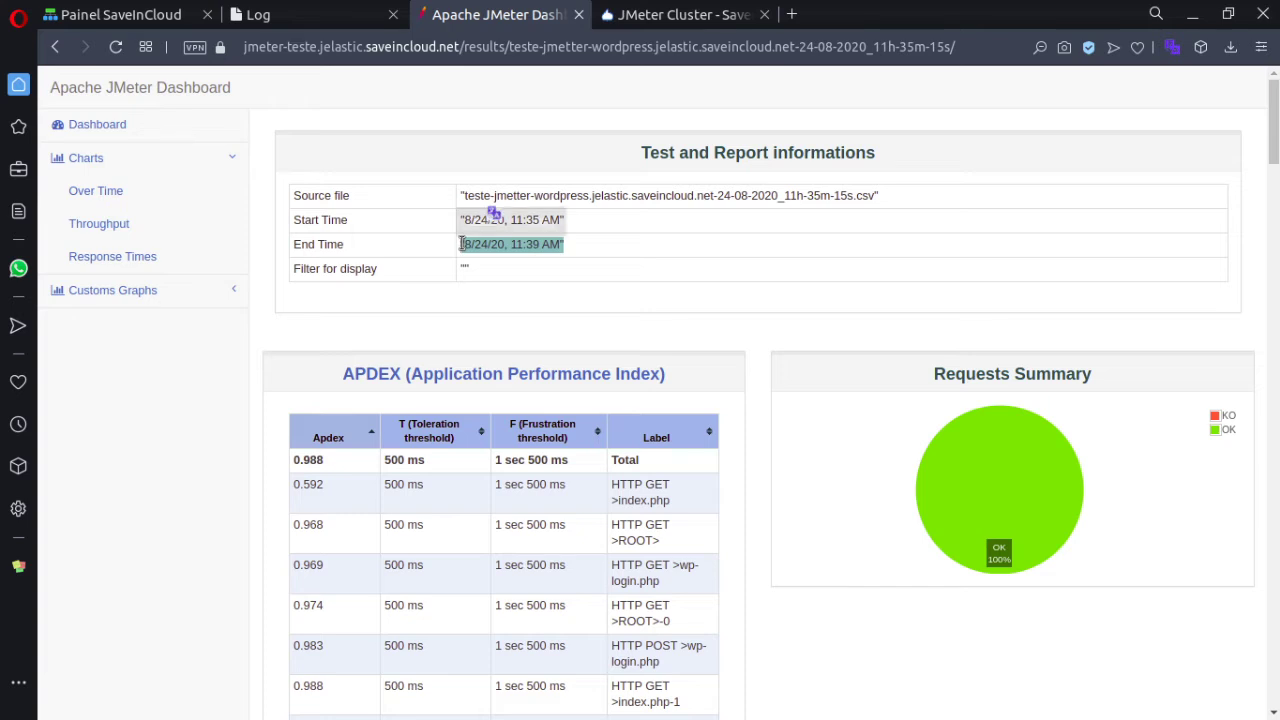
- Examine the APDEX (Application Performance Index) table and its Total row with the tolerance and frustration thresholds
scroll(528, 320, "down", 2)
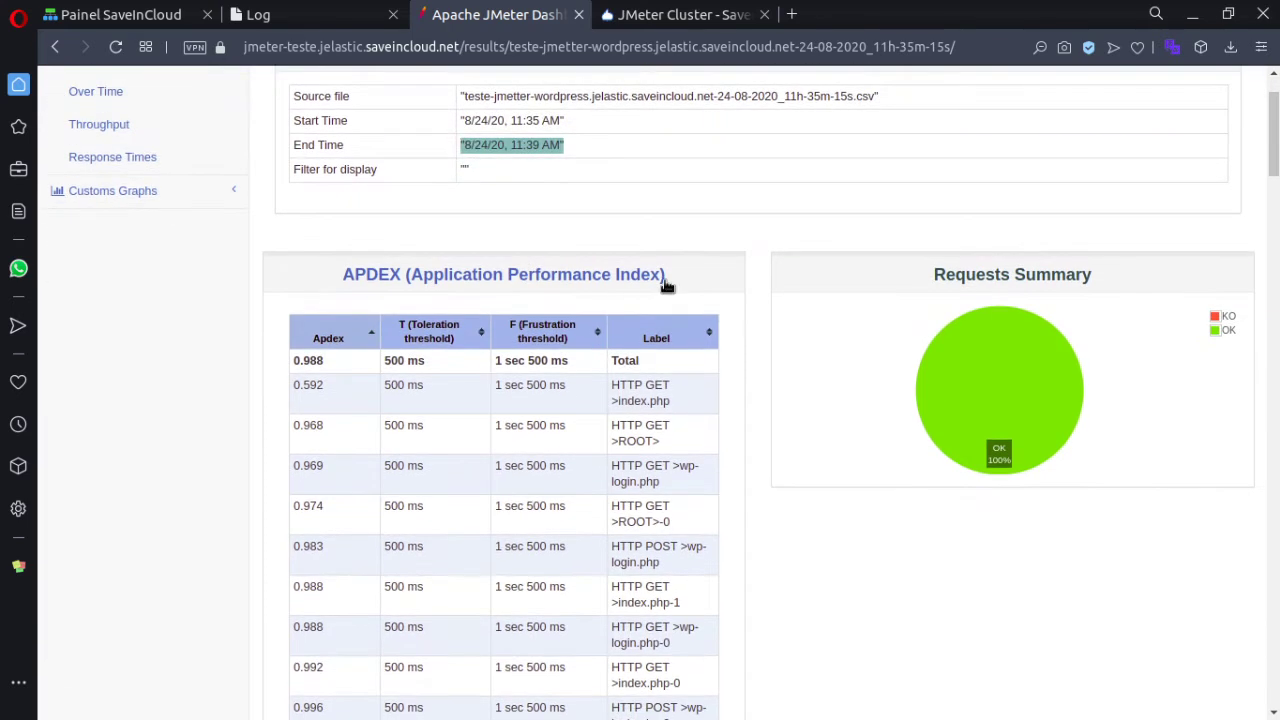
left_click_drag(665, 276, 328, 271)
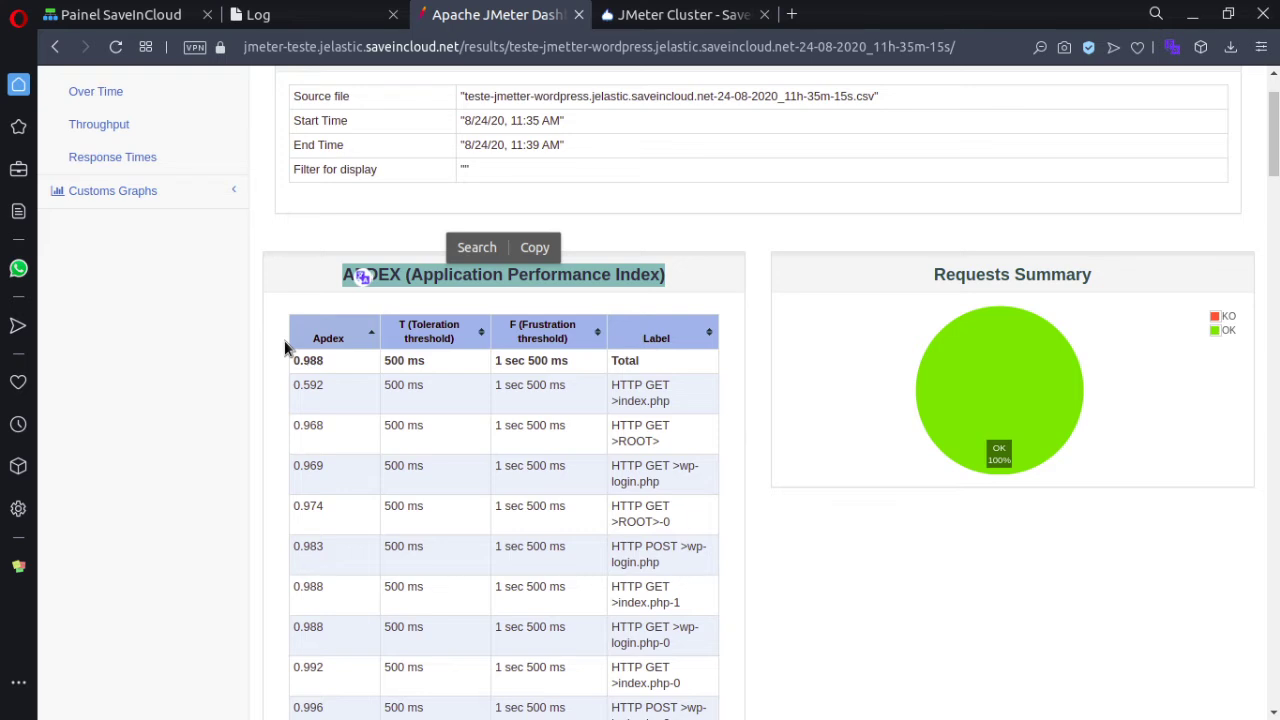
left_click(238, 327)
scroll(239, 331, "down", 1)
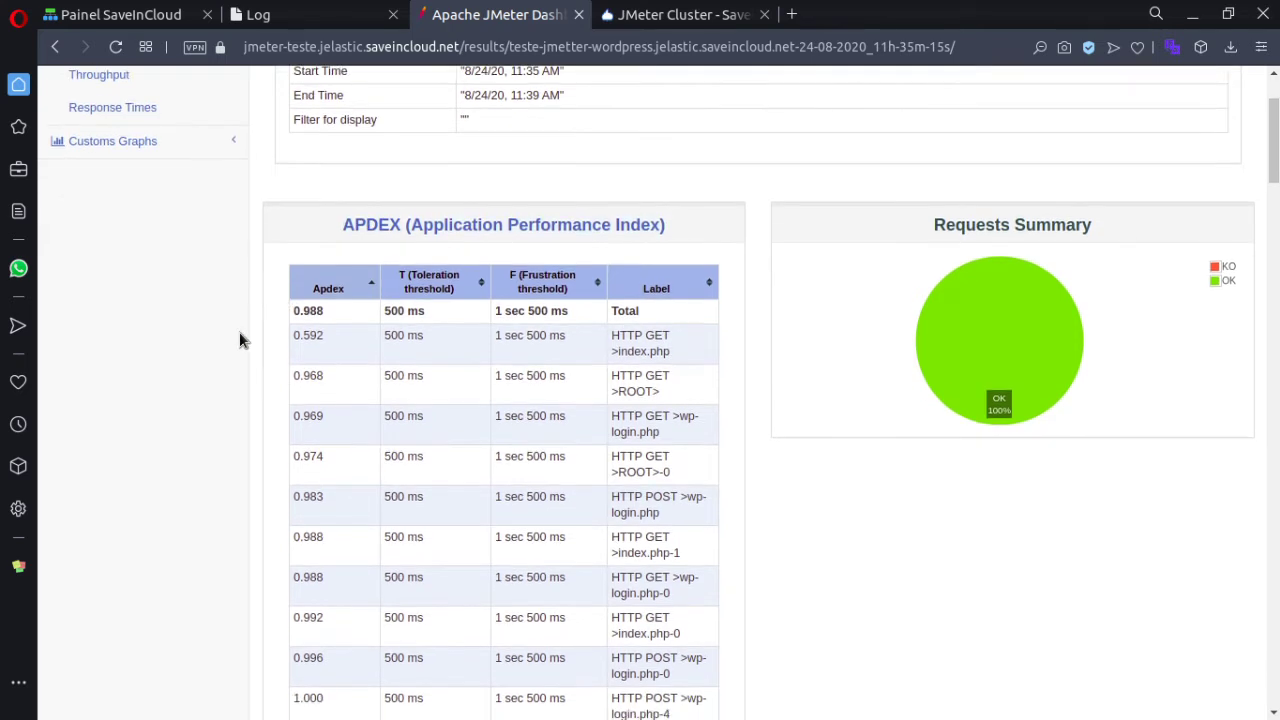
scroll(239, 340, "down", 1)
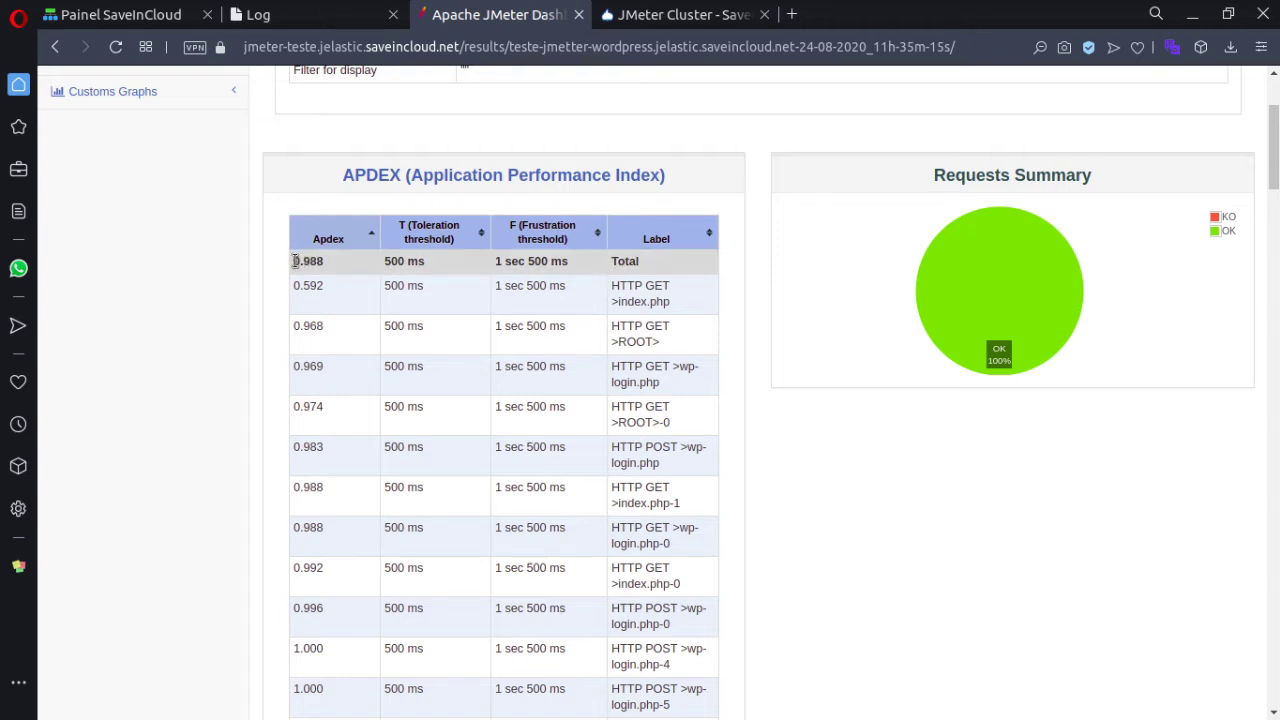
left_click_drag(293, 261, 640, 261)
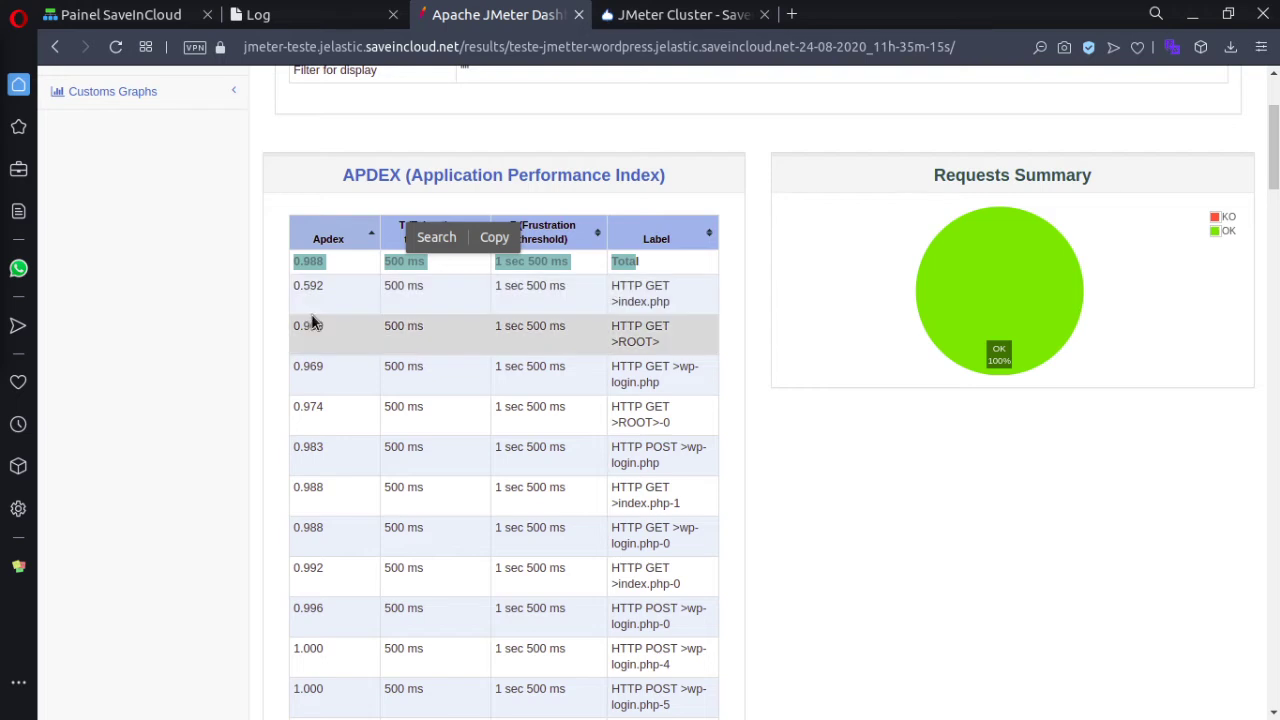
- Compare the Apdex scores of the individual HTTP requests with the score in the Total row
left_click(359, 283, "shift")
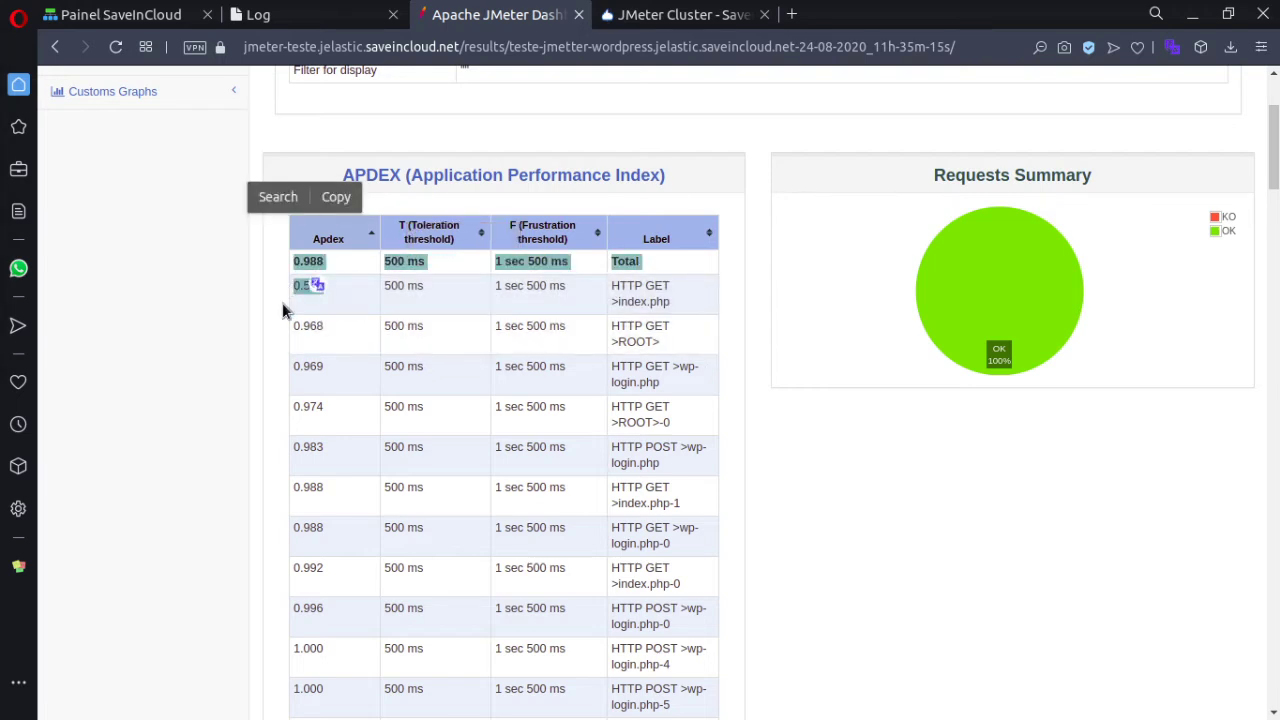
left_click(334, 325)
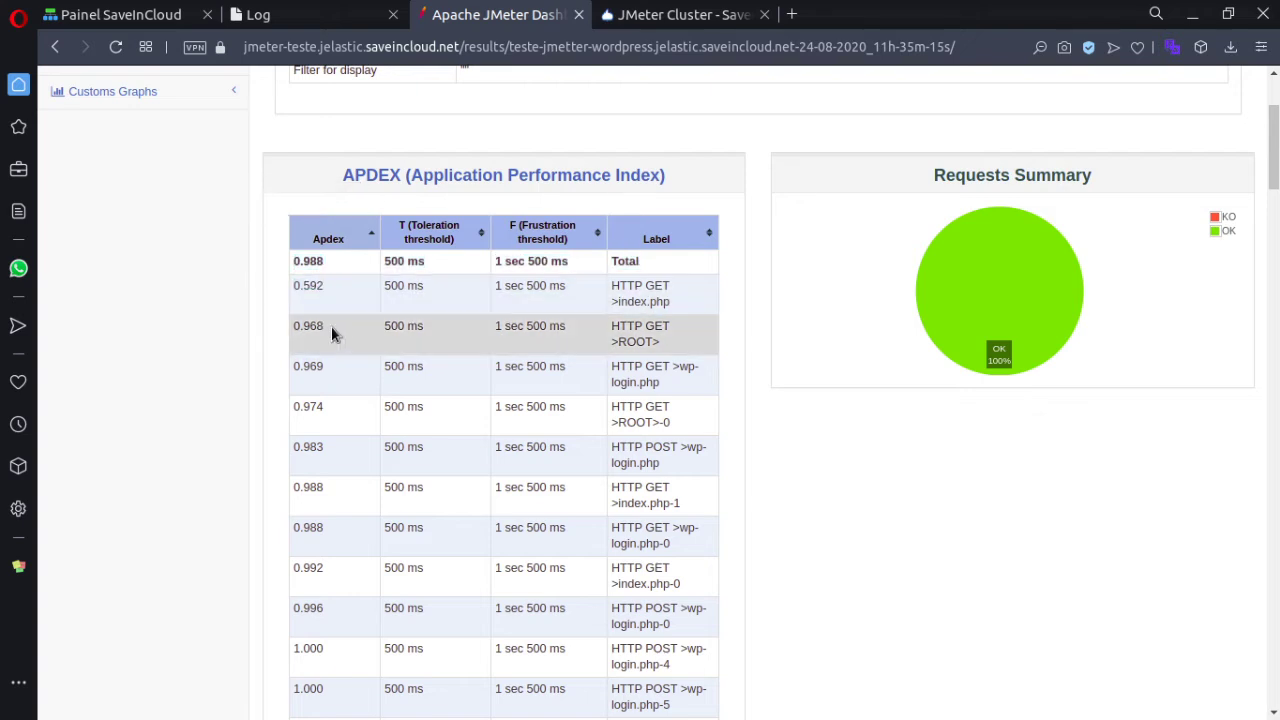
left_click_drag(315, 288, 291, 288)
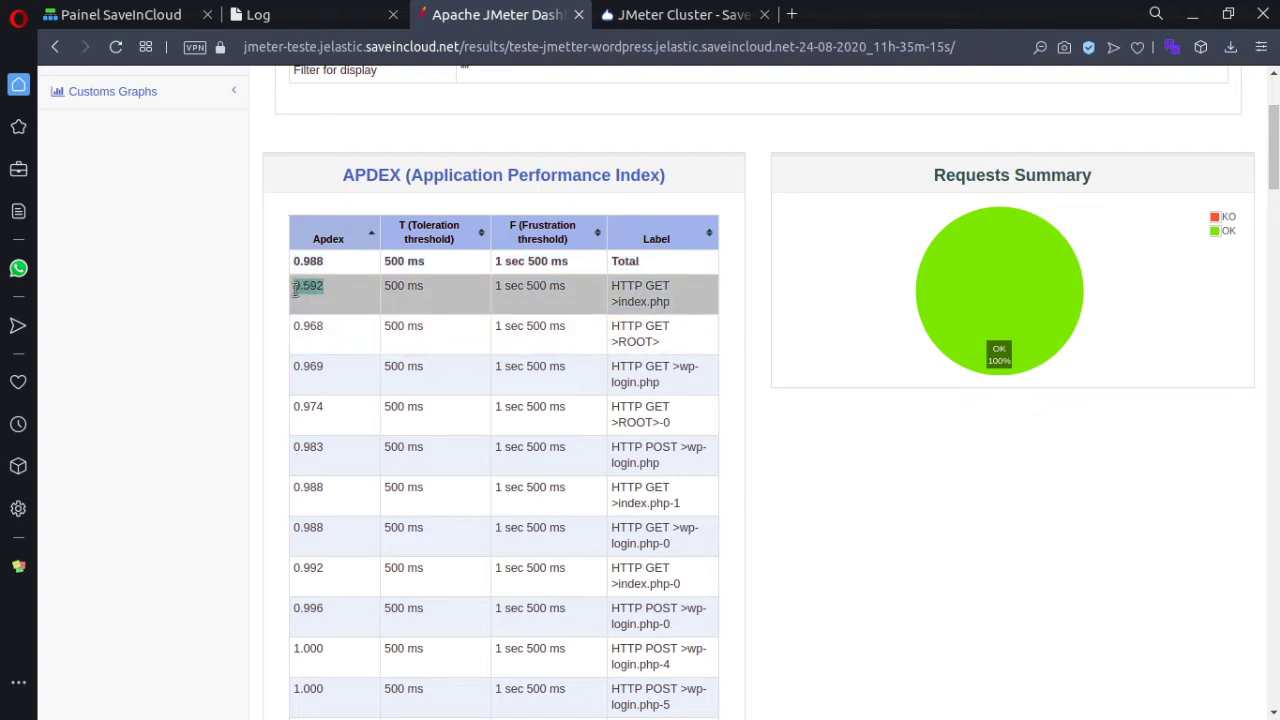
left_click(341, 338)
left_click_drag(328, 334, 296, 332)
left_click_drag(323, 408, 298, 408)
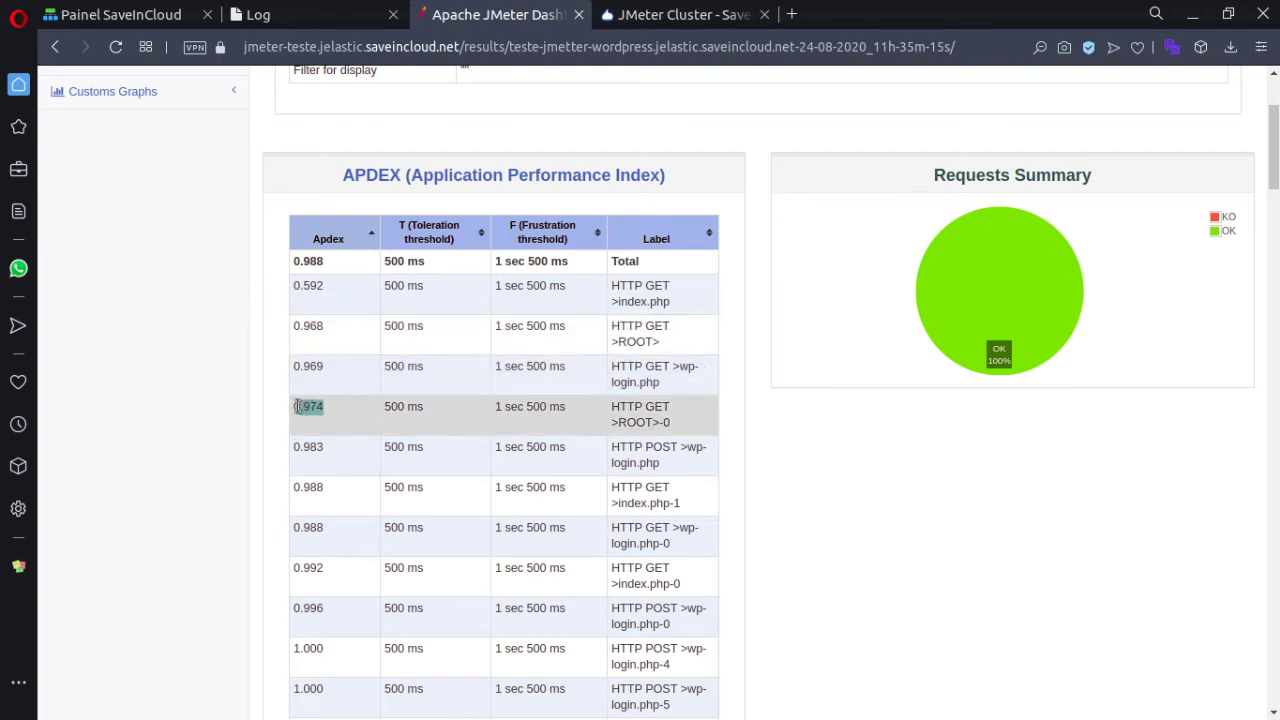
left_click(245, 312)
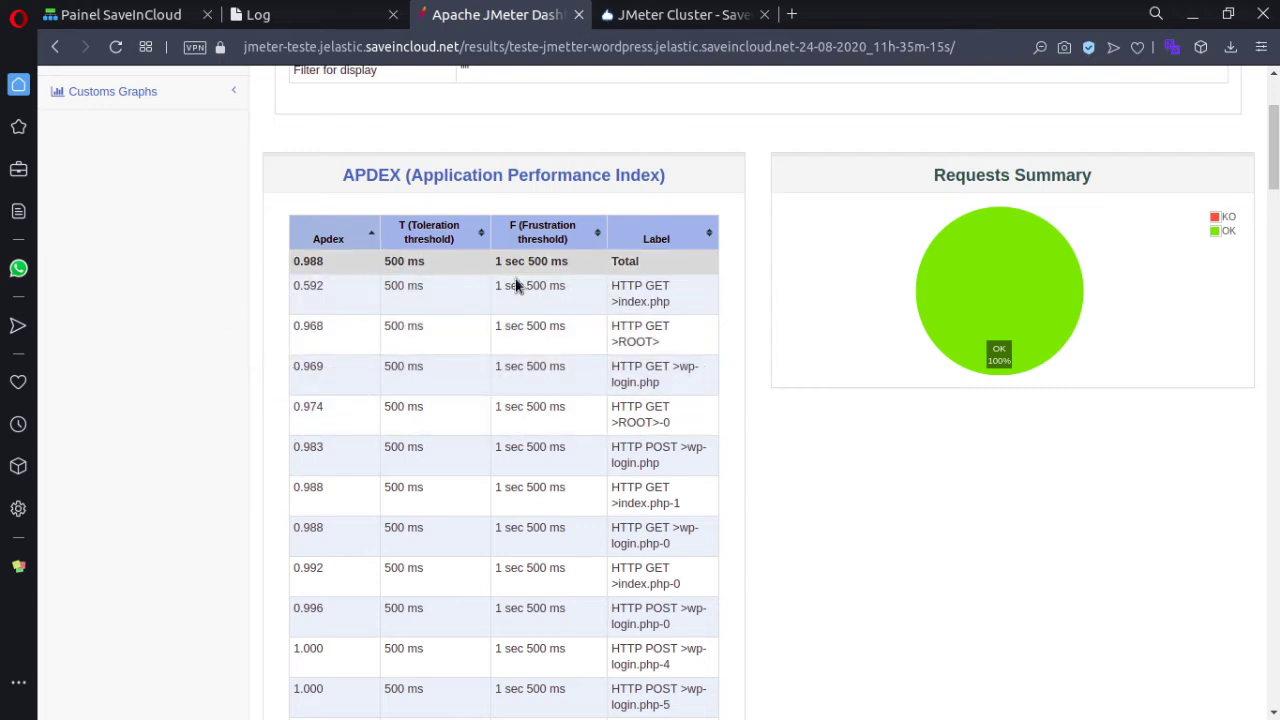
left_click_drag(651, 254, 285, 263)
left_click(230, 300)
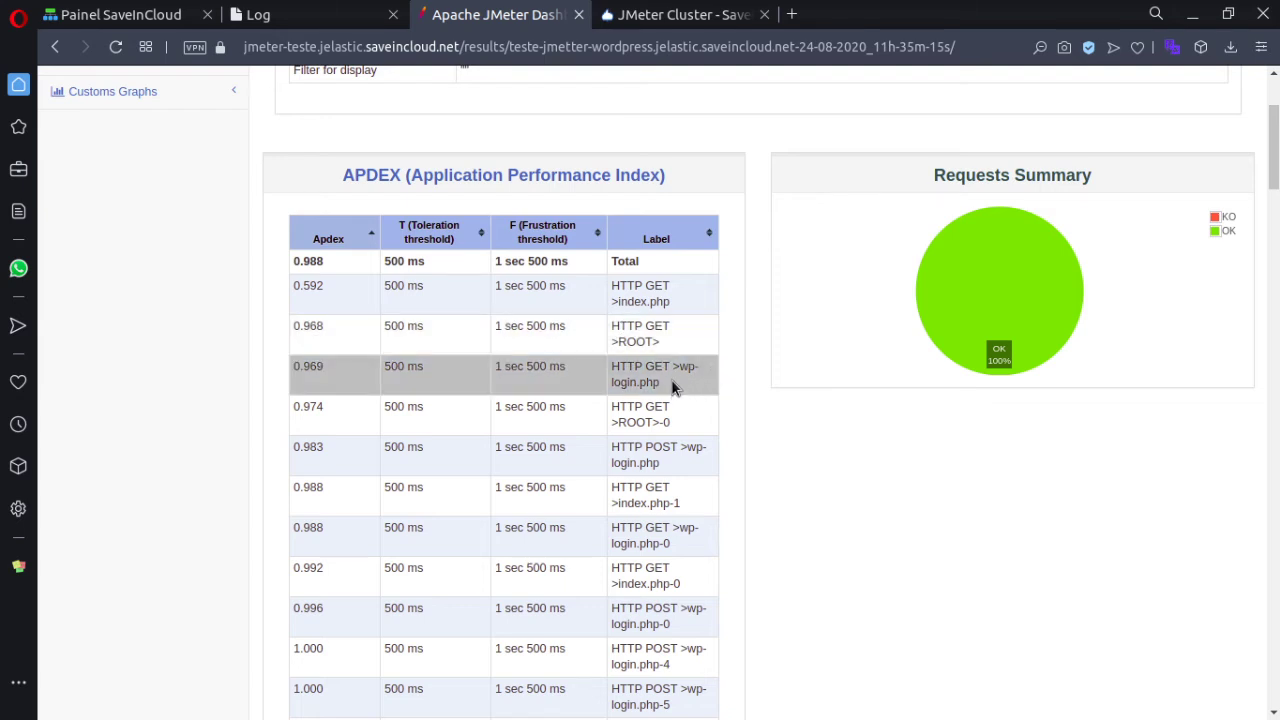
- Inspect the APDEX request labels for wp-login.php and index.php and the score of the HTTP GET >ROOT> request
left_click_drag(671, 379, 679, 367)
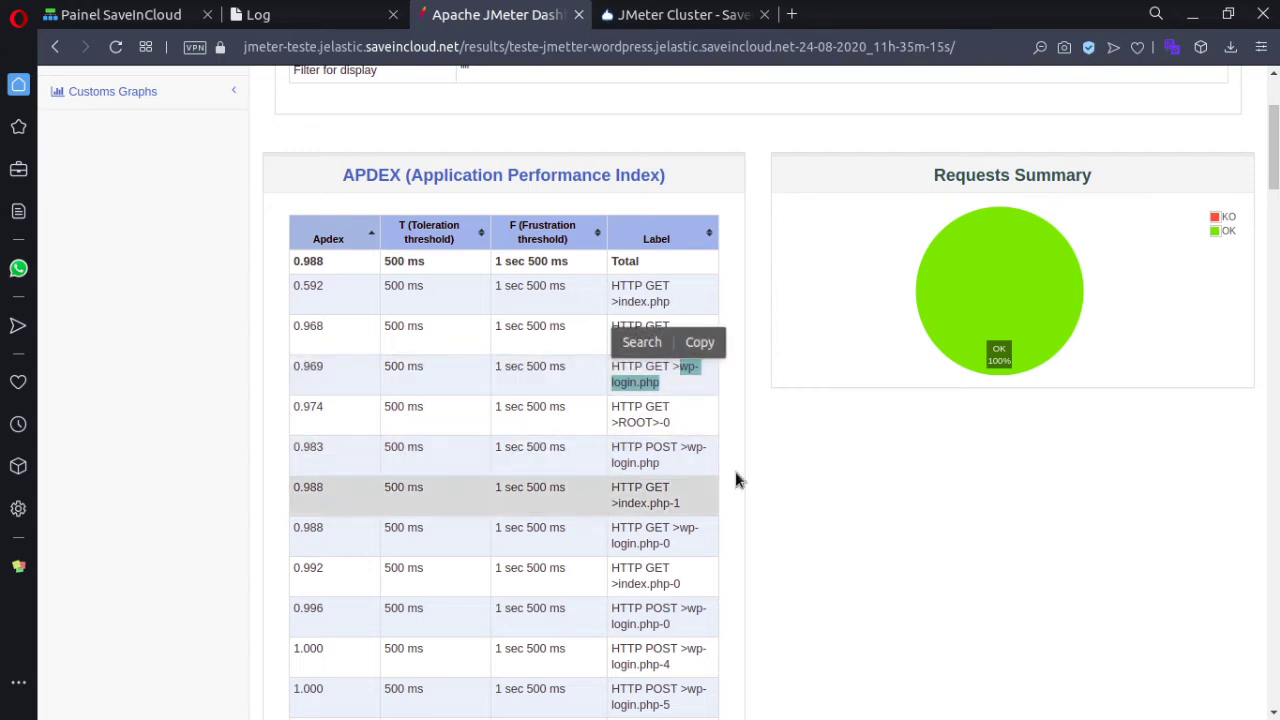
left_click_drag(687, 303, 614, 302)
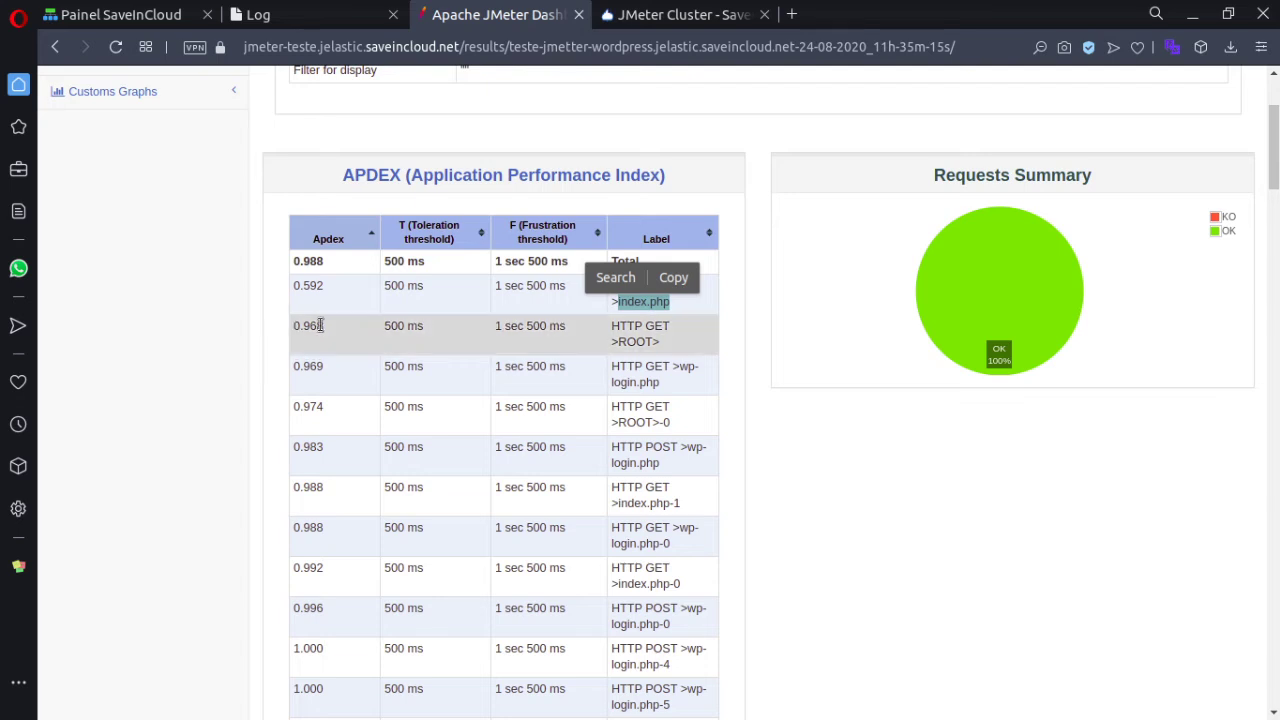
left_click_drag(323, 326, 292, 334)
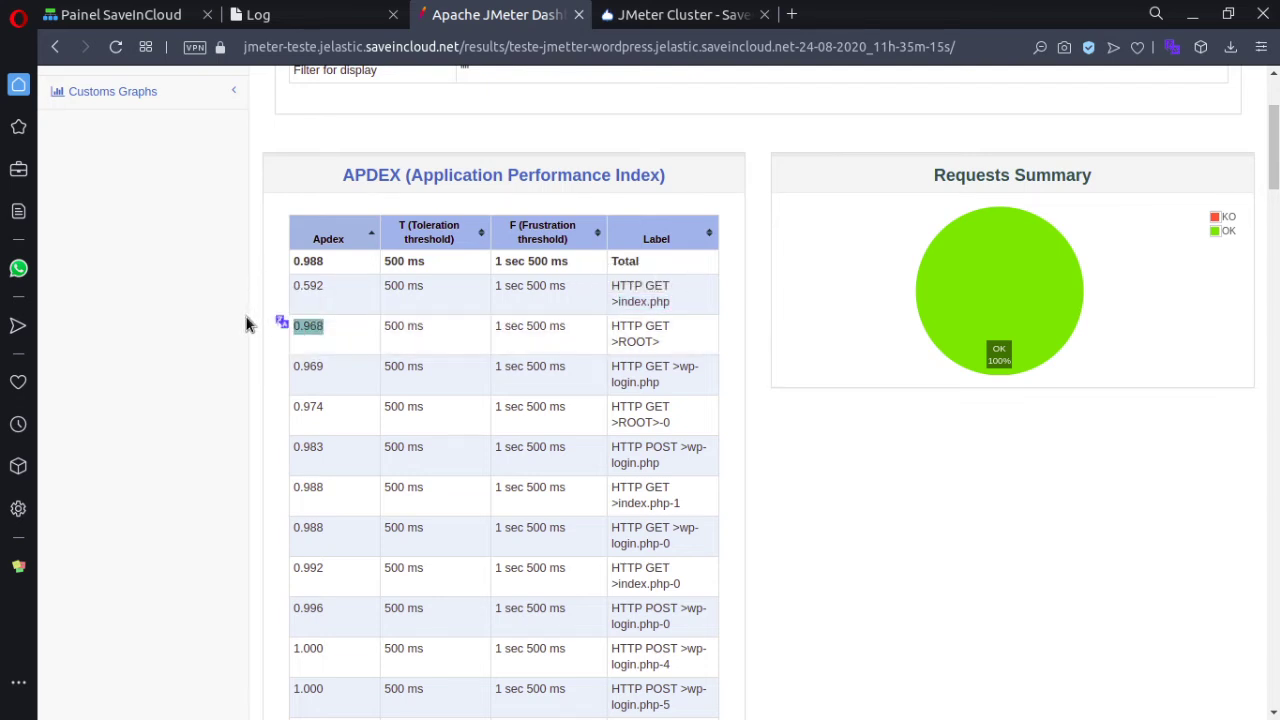
left_click(346, 327)
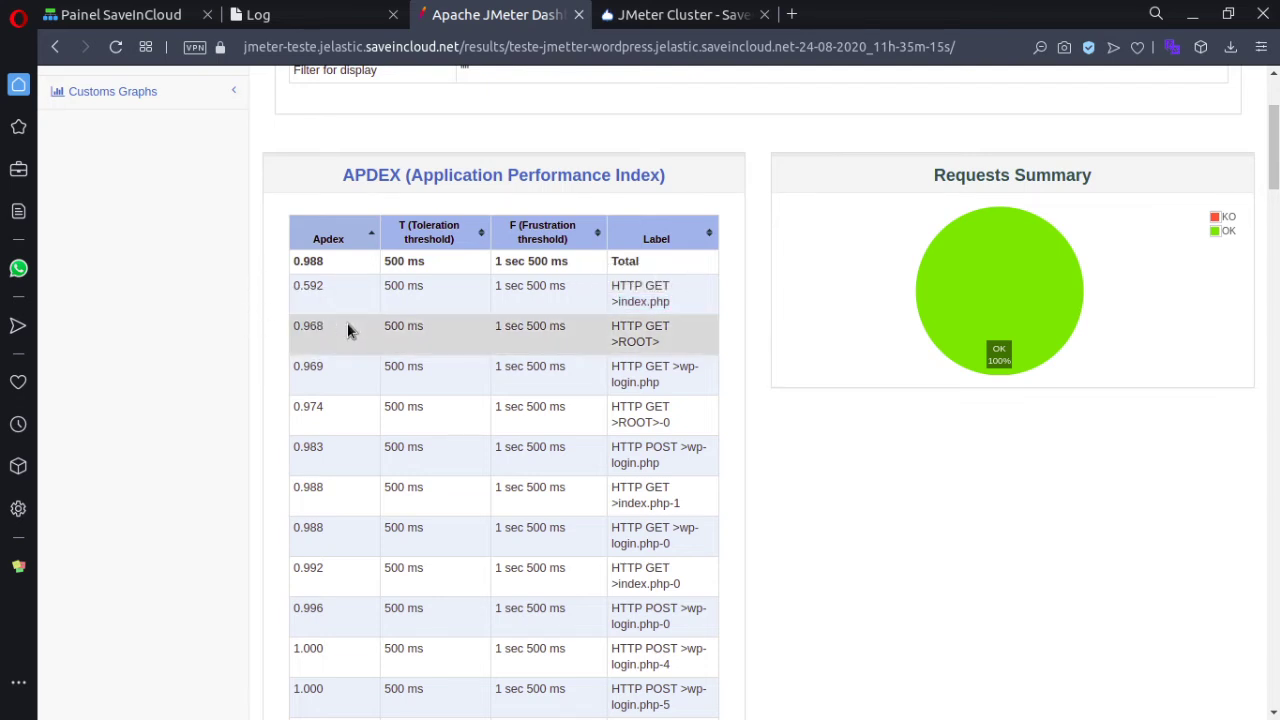
double_click(686, 303)
left_click(686, 303)
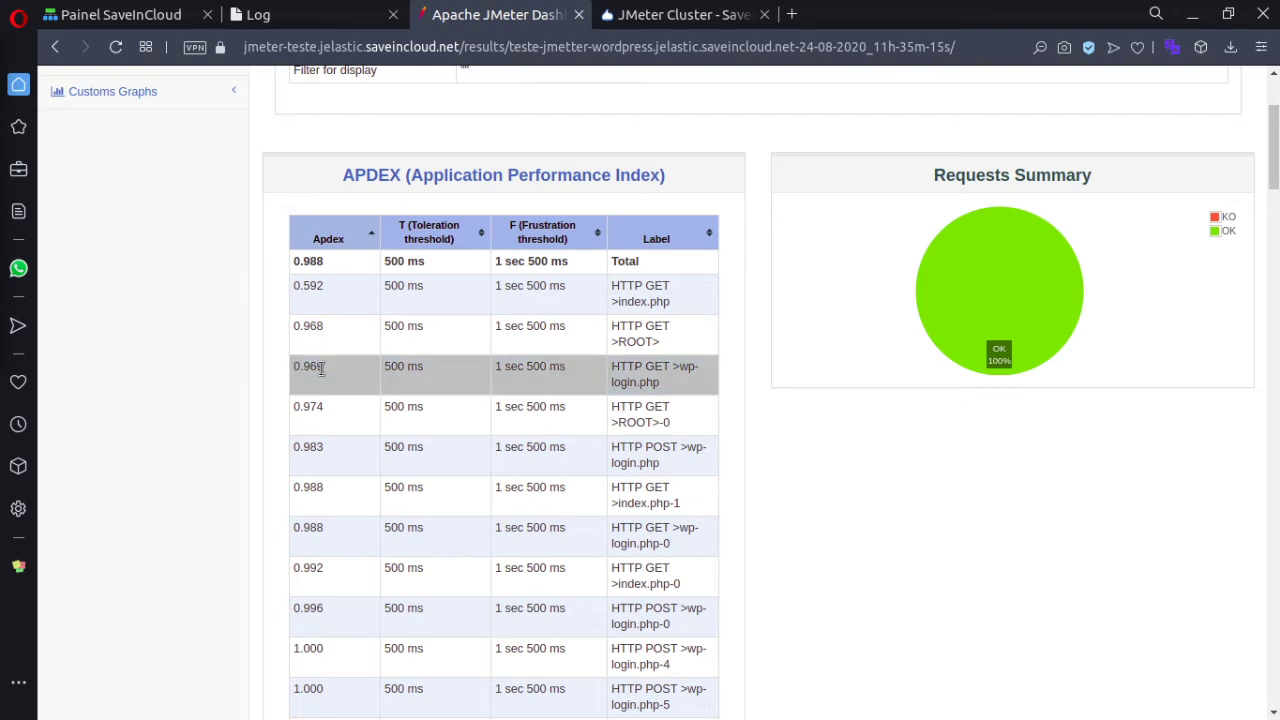
- Review the remaining APDEX rows and locate the Statistics table below them
scroll(285, 385, "down", 3)
scroll(285, 387, "down", 15)
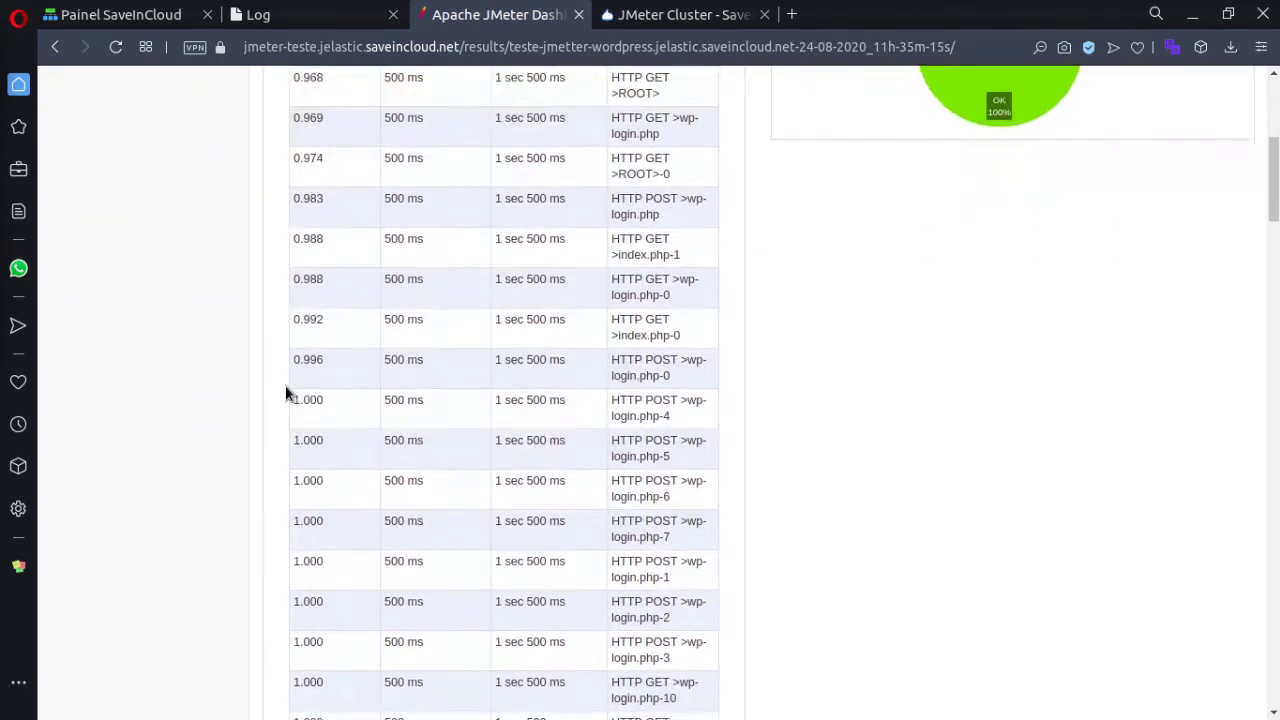
scroll(286, 387, "down", 15)
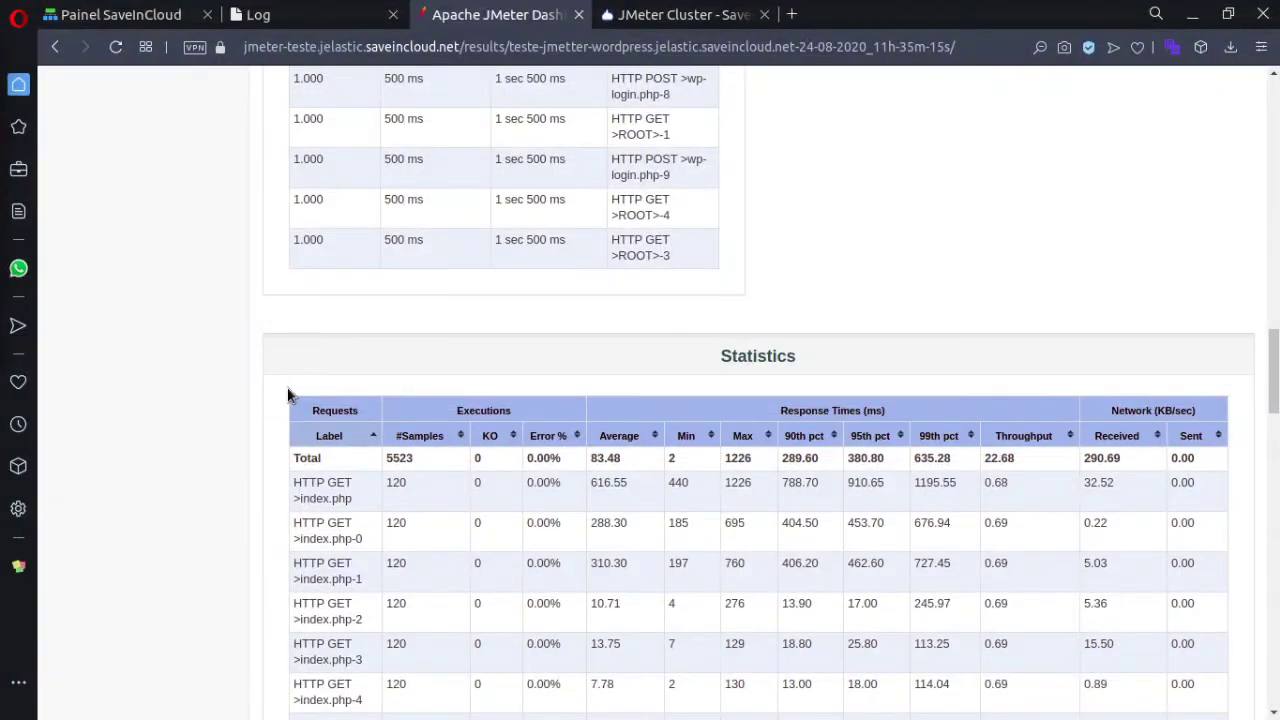
scroll(287, 395, "down", 1)
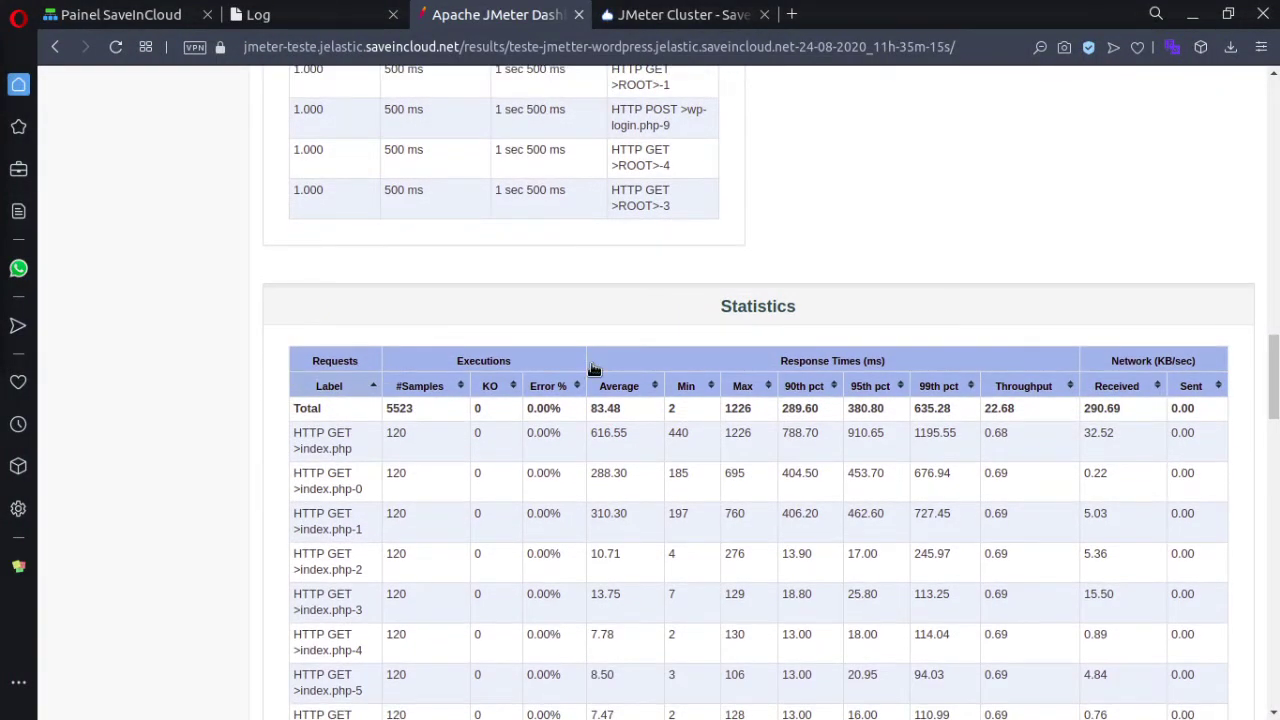
left_click_drag(840, 310, 701, 308)
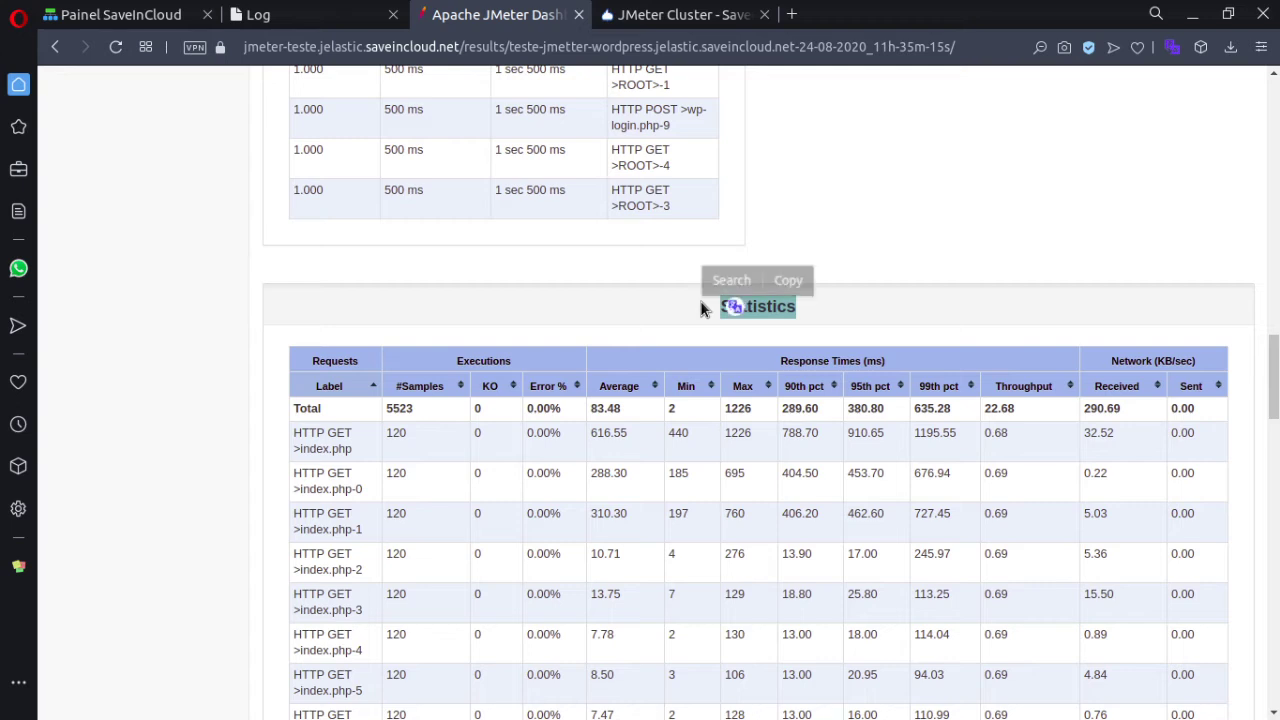
left_click(201, 403)
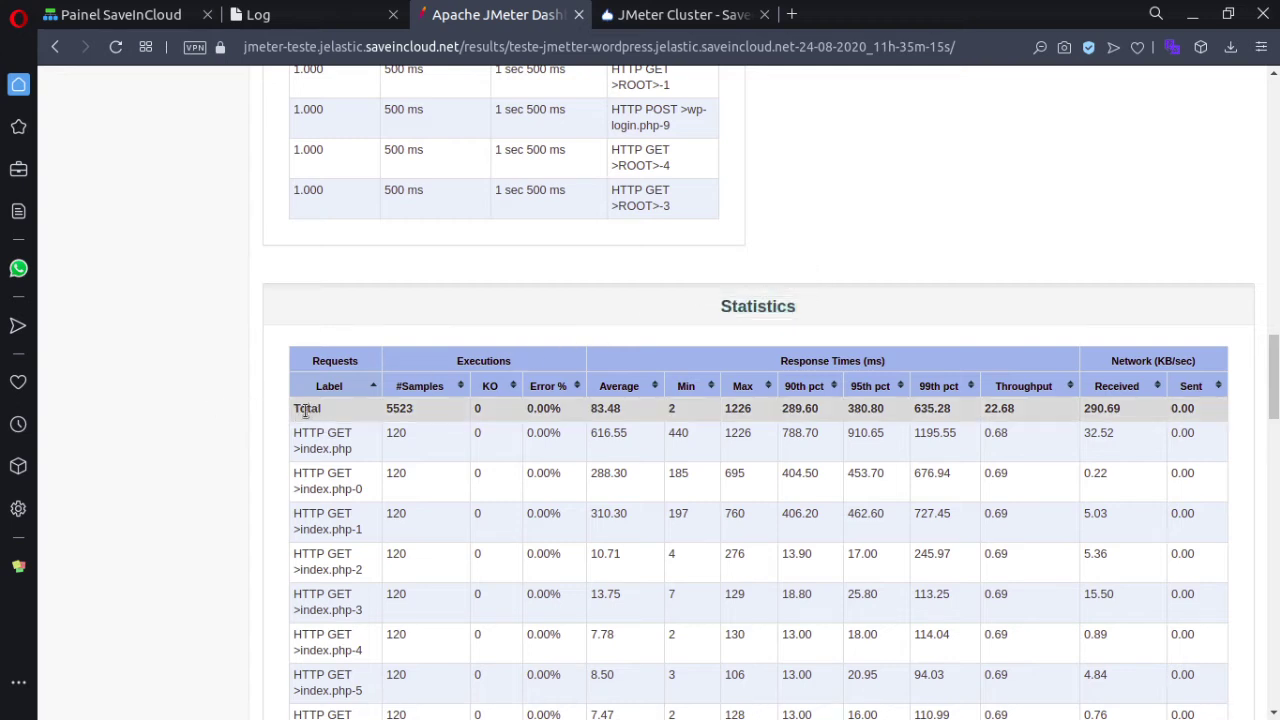
- Inspect the Total and HTTP GET >index.php rows of the Statistics table and its execution, response time and network columns
left_click_drag(300, 408, 831, 418)
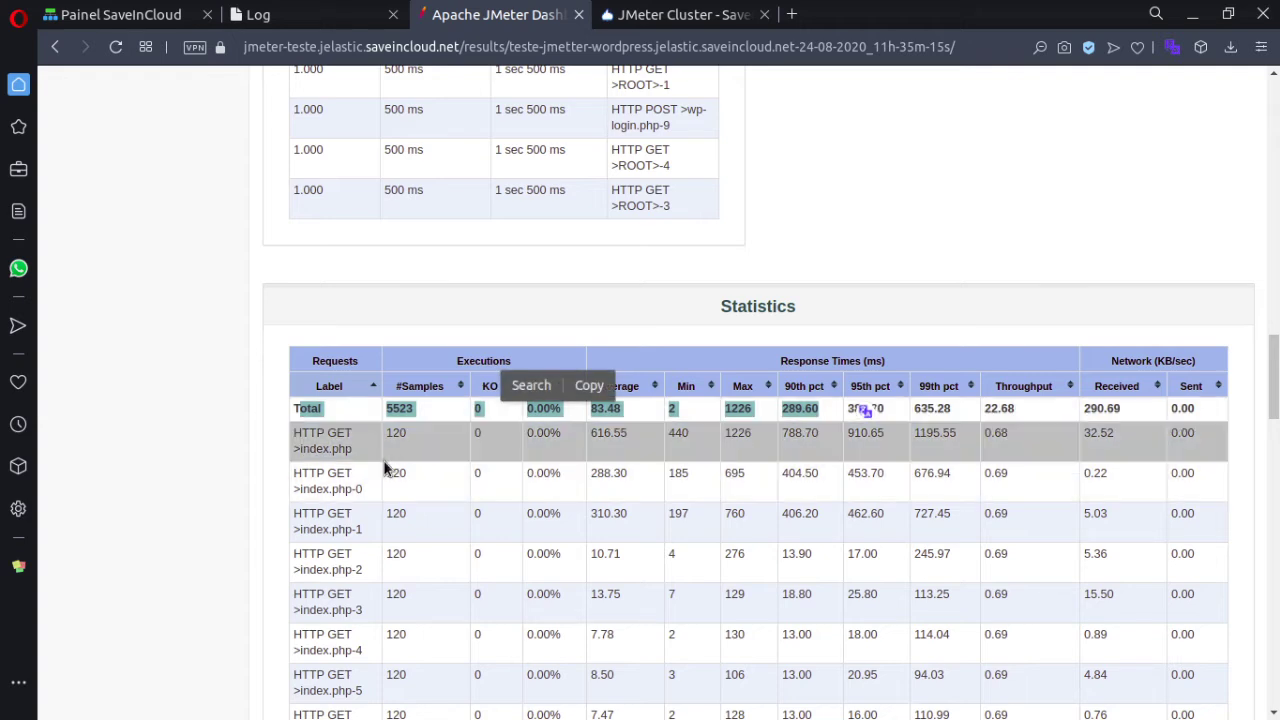
left_click_drag(367, 455, 250, 437)
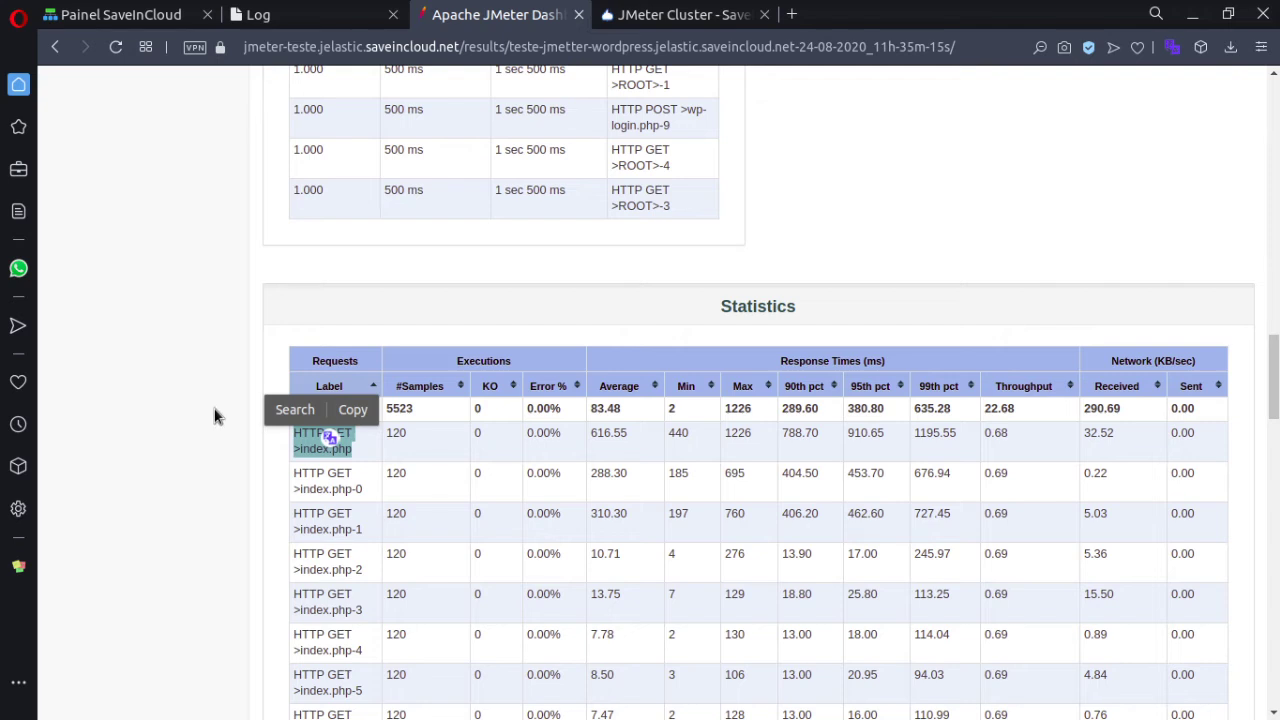
left_click(214, 410)
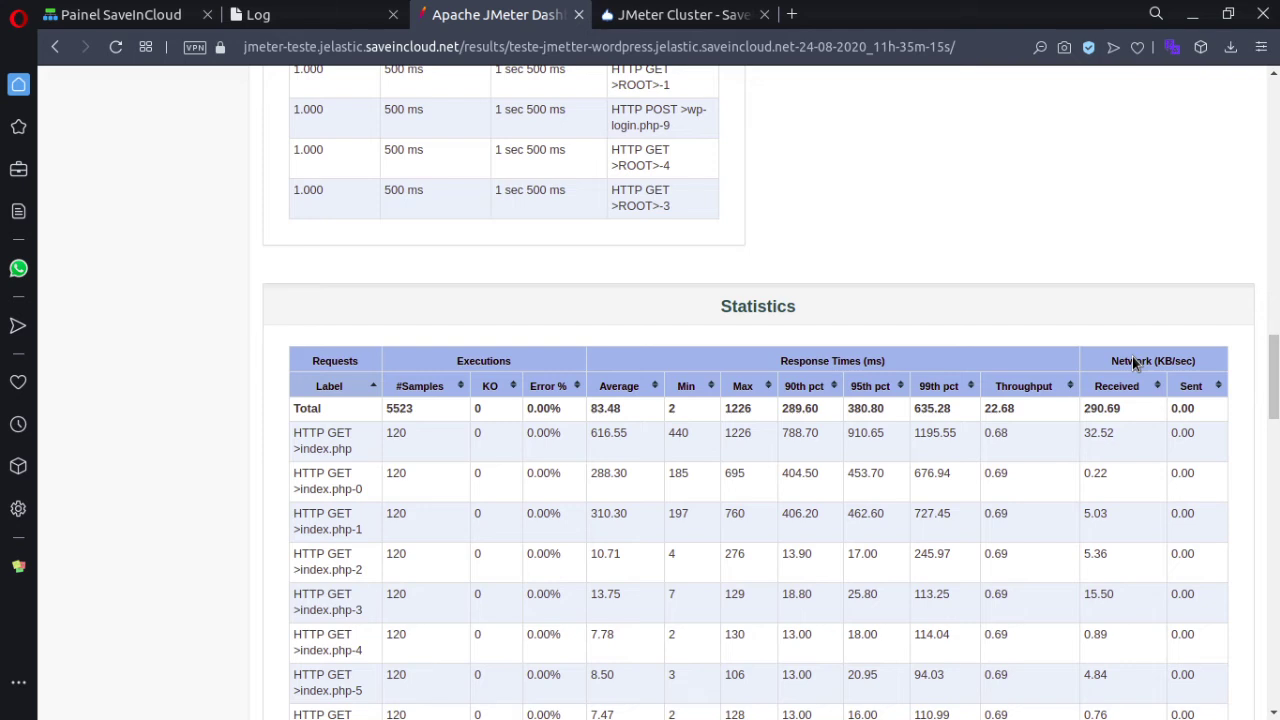
- Examine the 90th percentile response time in the Statistics Total row, along with its values from #Samples through Throughput
scroll(1135, 365, "down", 1)
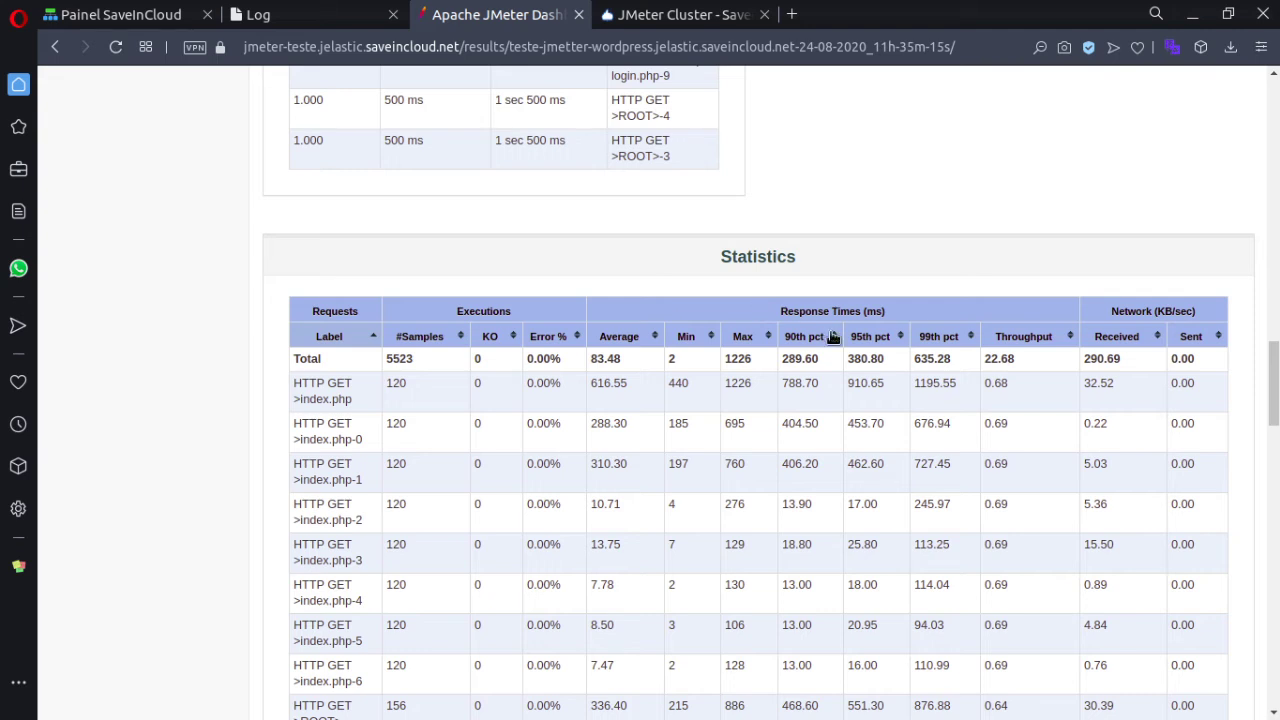
double_click(817, 362)
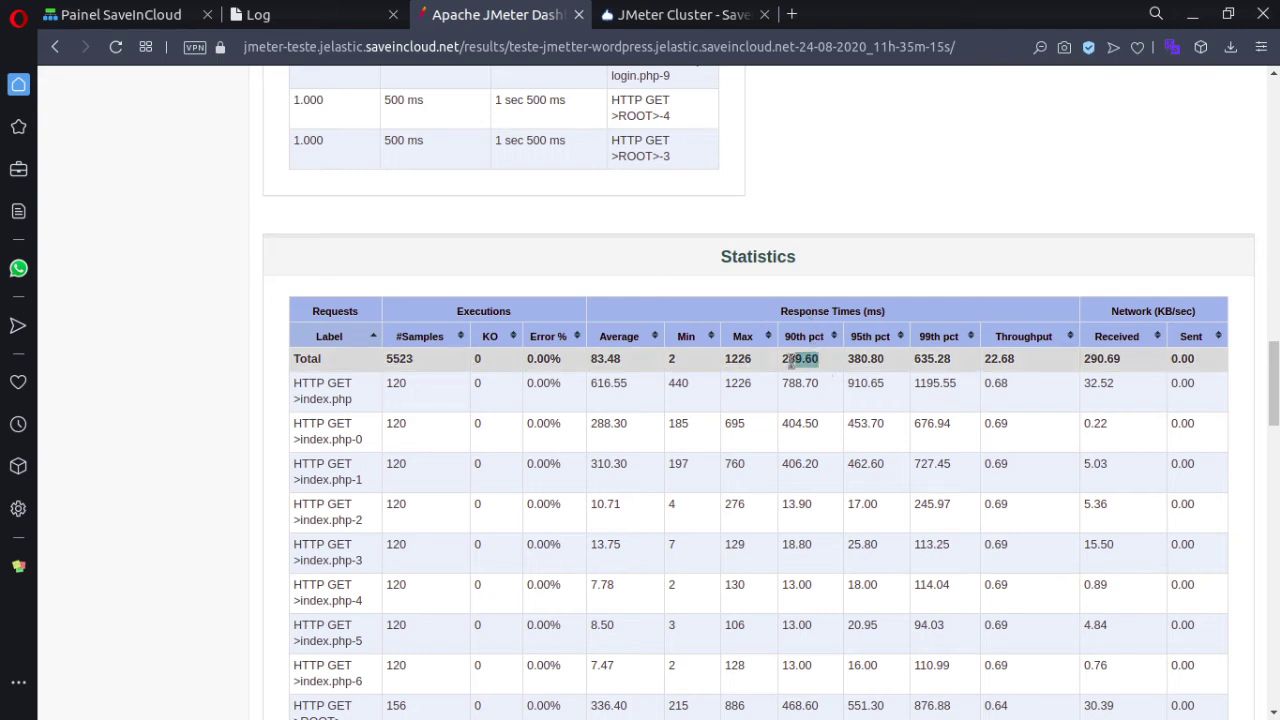
left_click(835, 364)
left_click_drag(1017, 356, 286, 377)
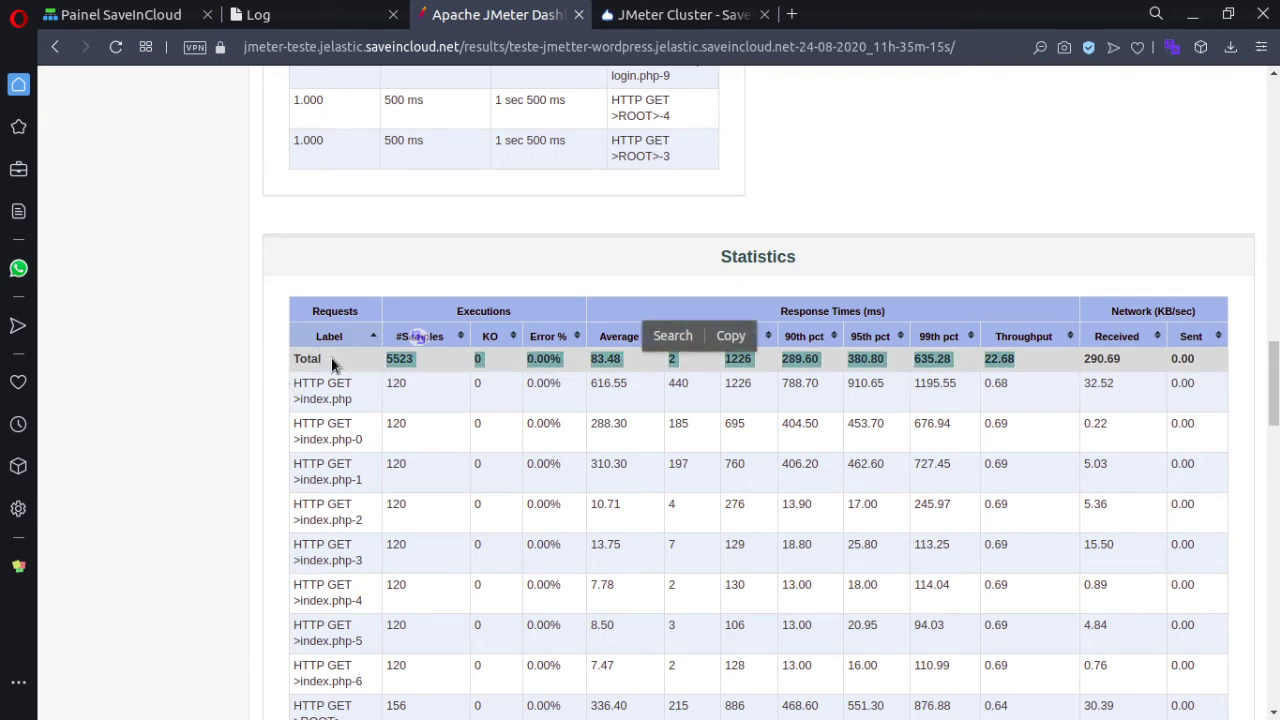
left_click_drag(328, 357, 294, 363)
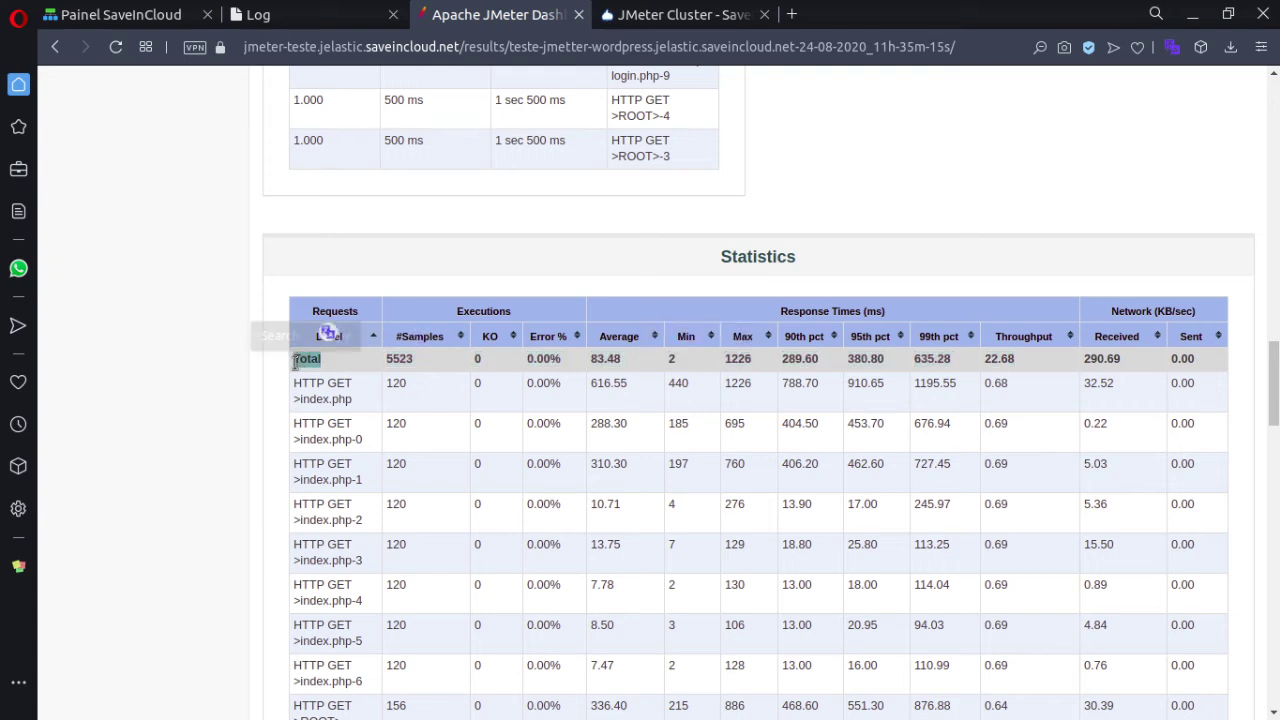
left_click(212, 372)
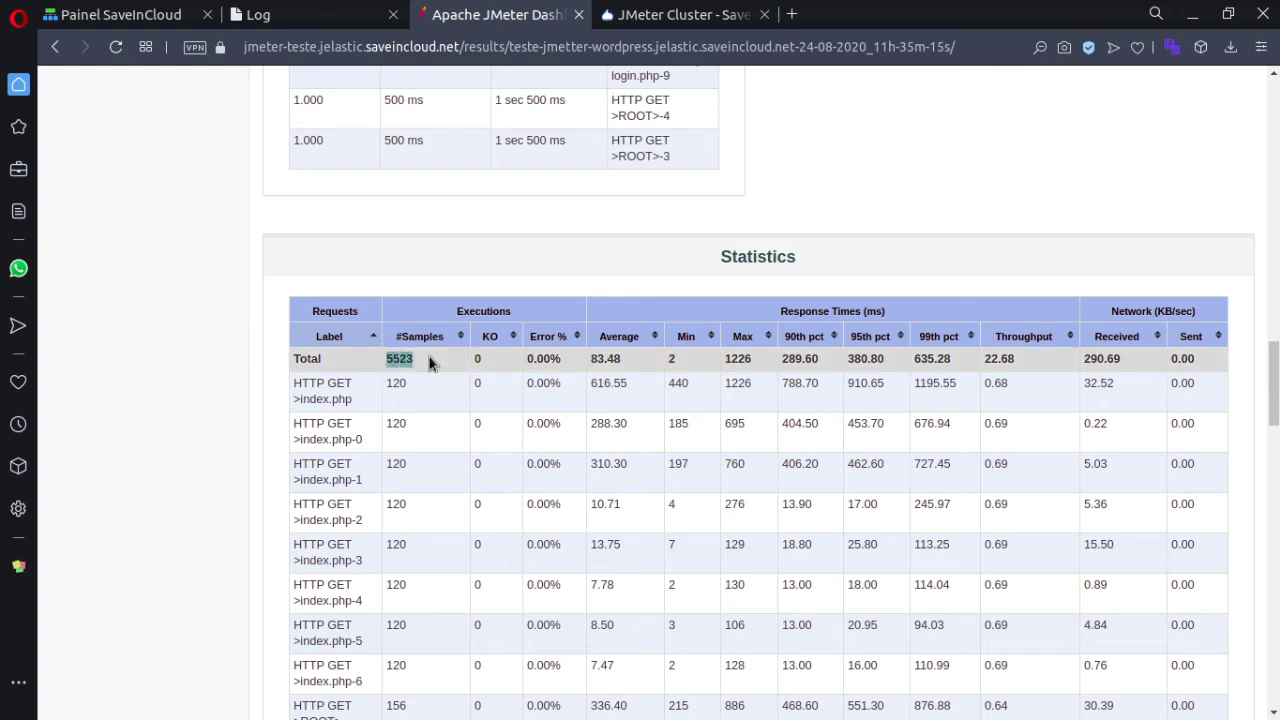
left_click_drag(429, 362, 1040, 359)
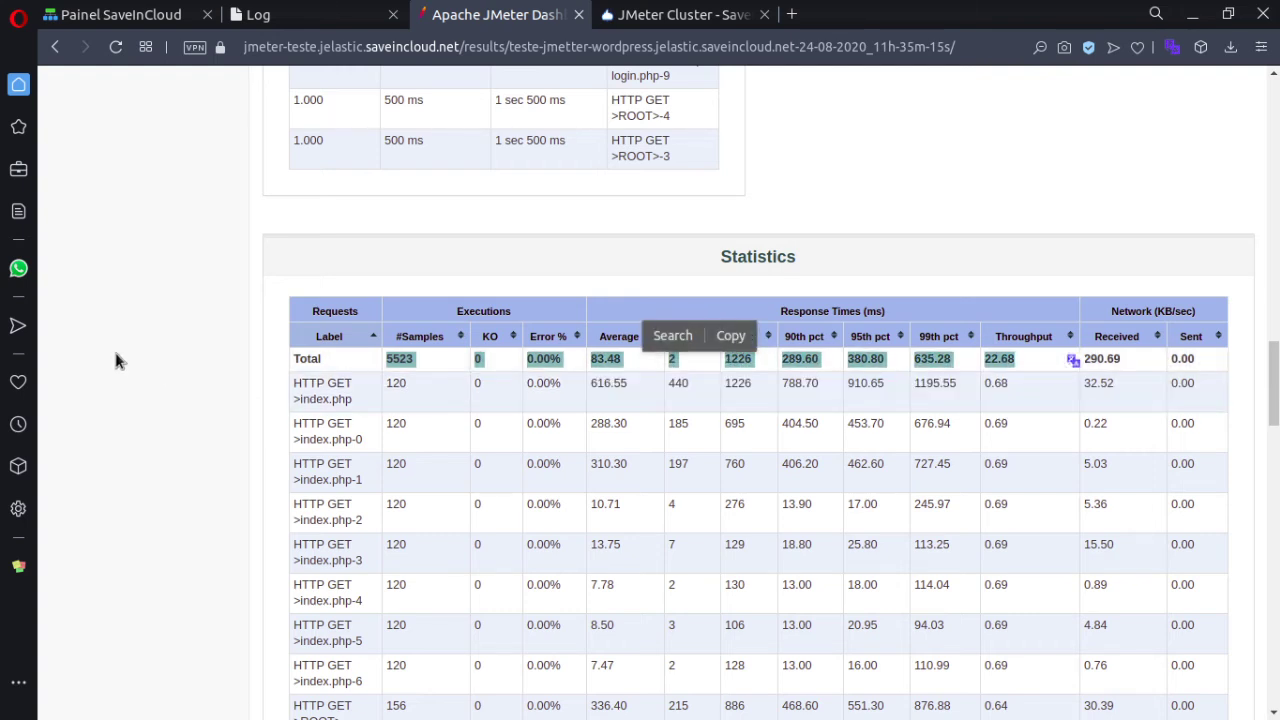
left_click(140, 342)
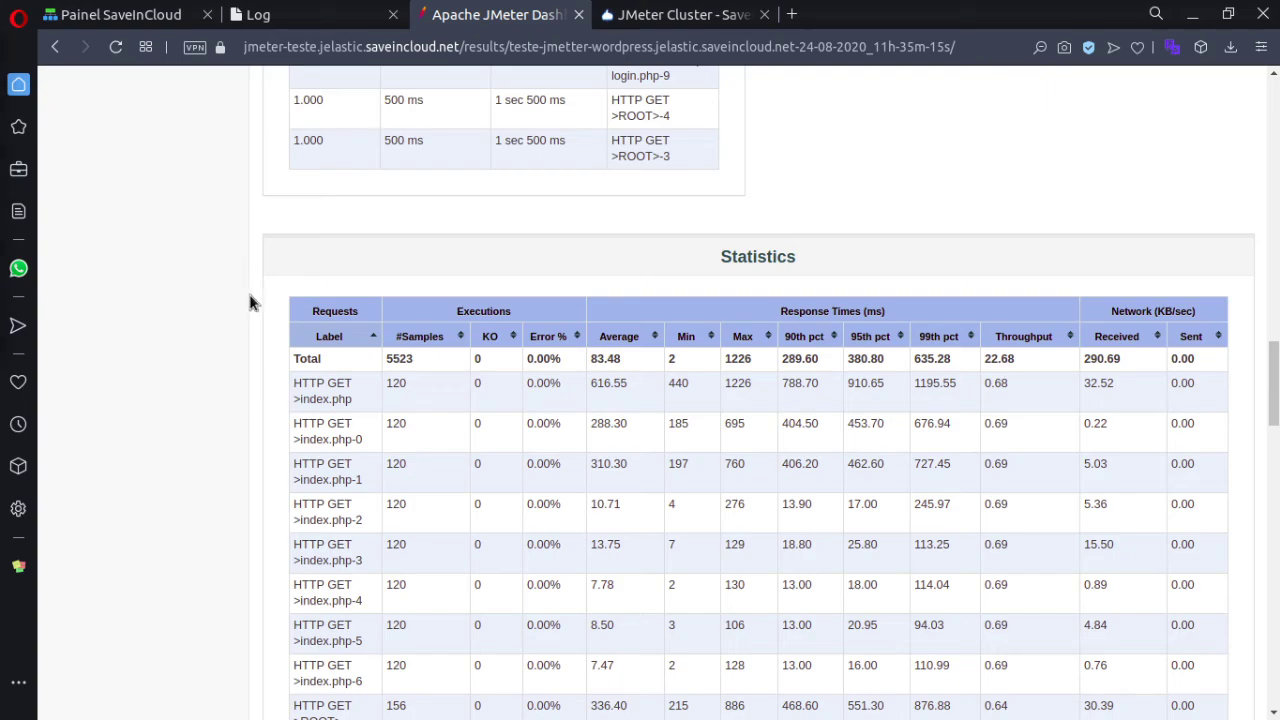
- Review the remaining request rows in Statistics, plus the Errors and Top 5 Errors by sampler tables
scroll(250, 300, "down", 5)
scroll(257, 320, "down", 15)
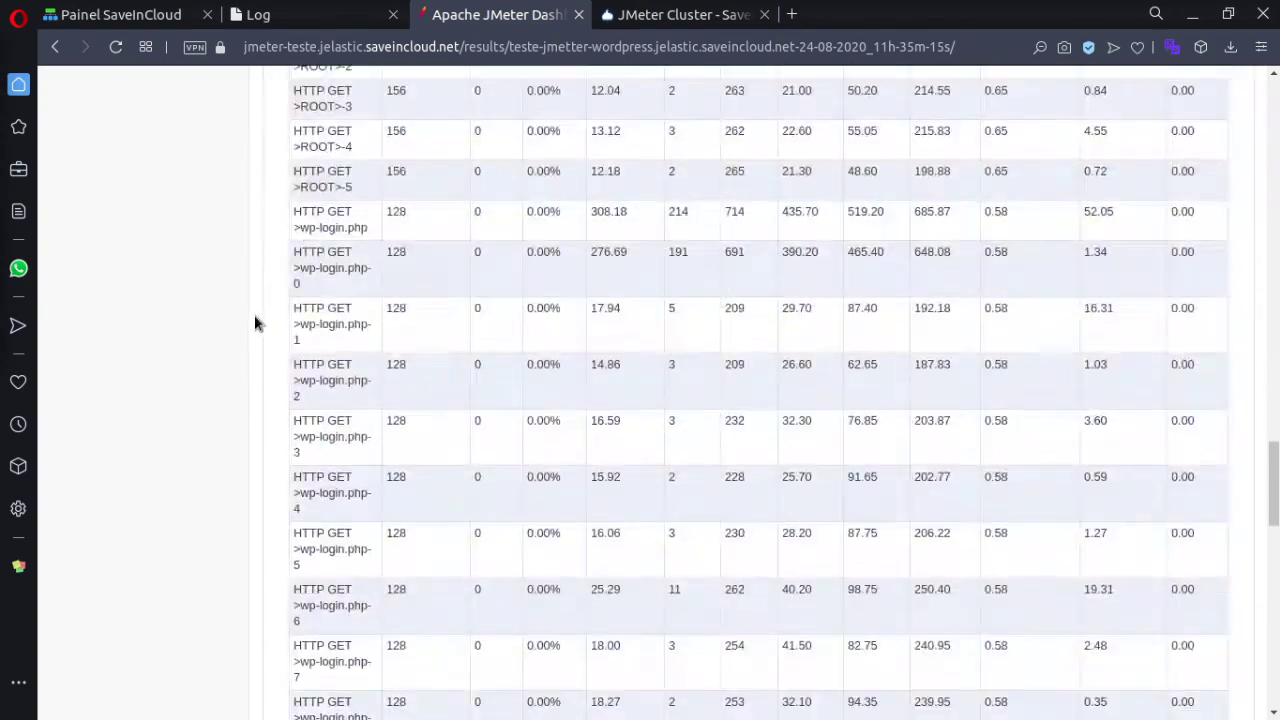
scroll(254, 318, "down", 5)
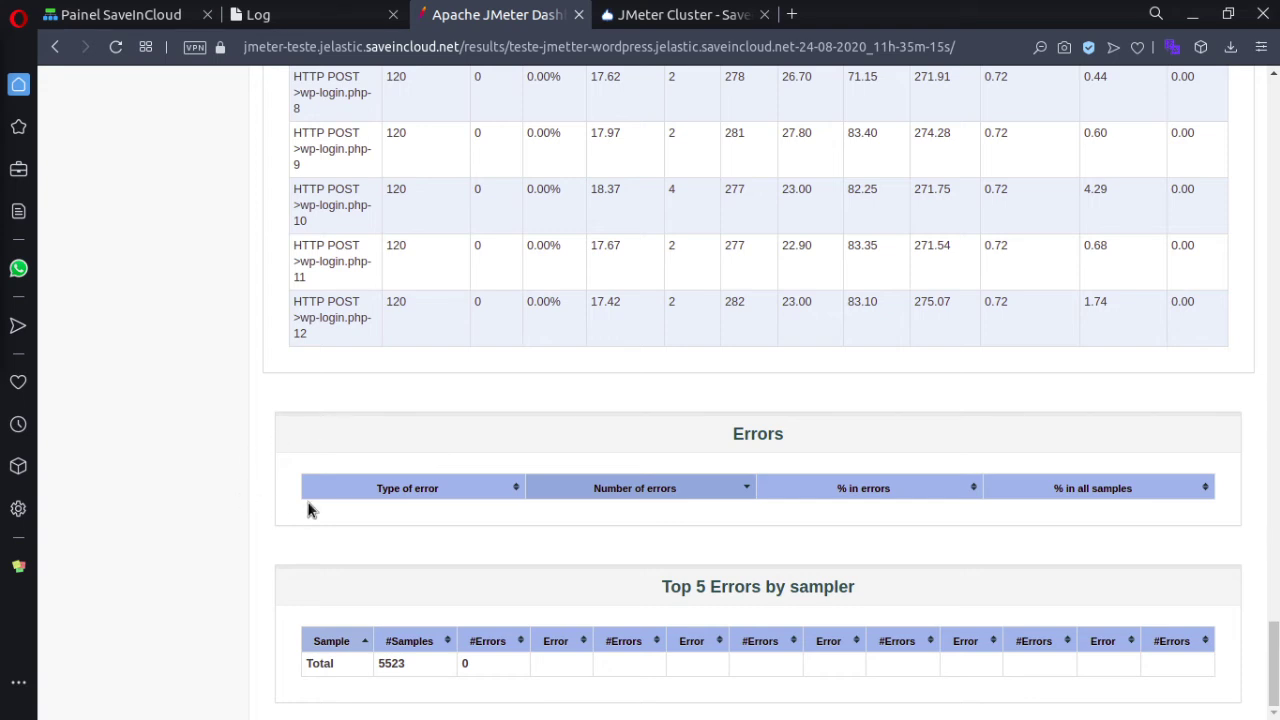
left_click_drag(866, 600, 660, 592)
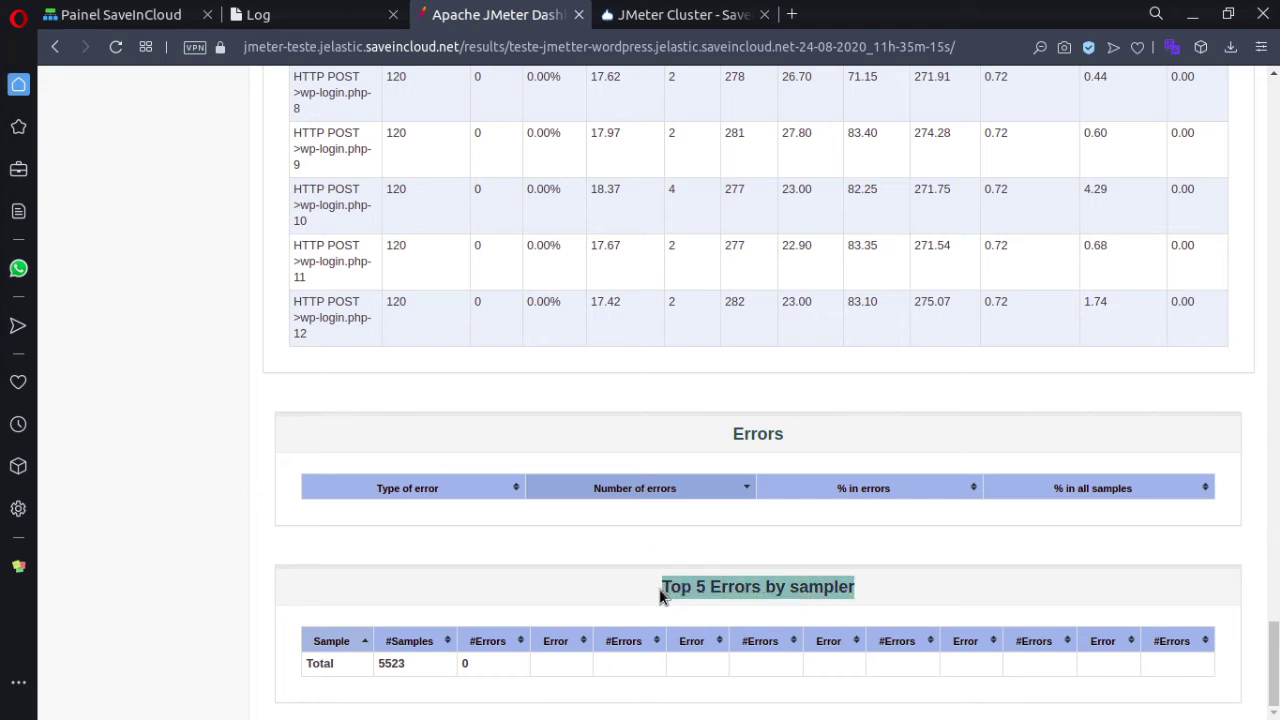
left_click(572, 596)
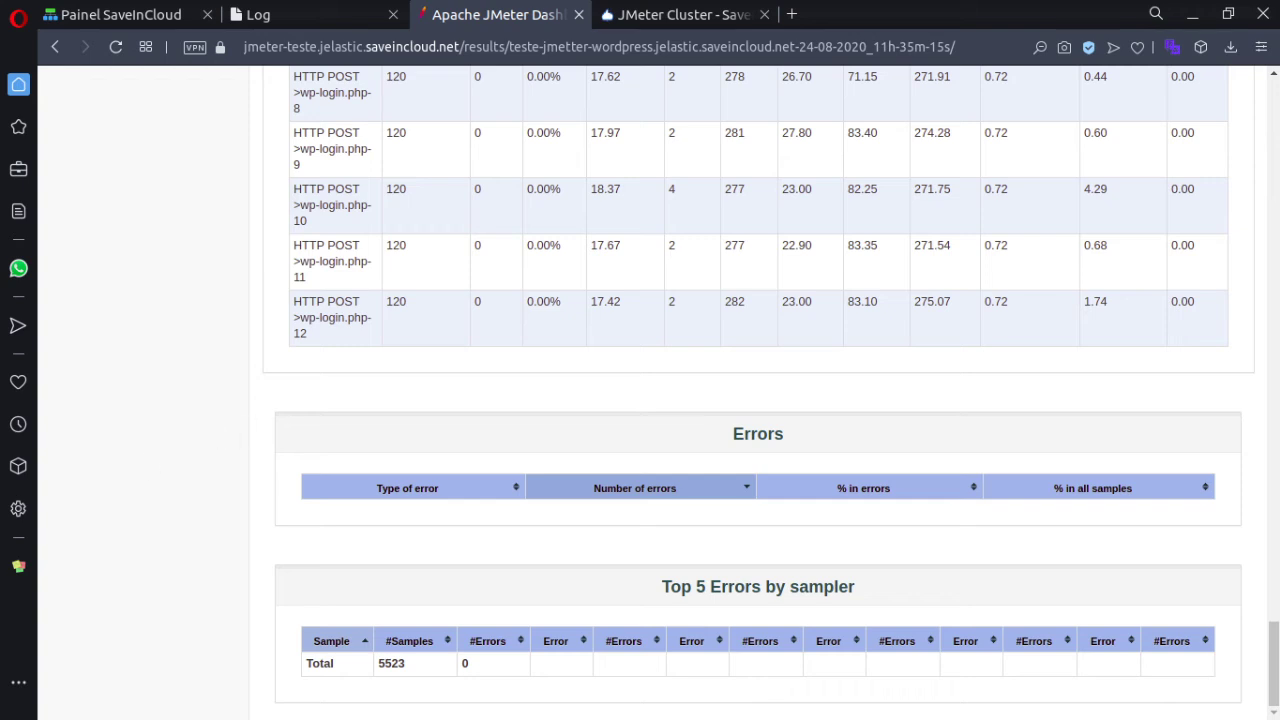
- Return to the start of the report and open the Over Time charts
scroll(266, 477, "up", 3)
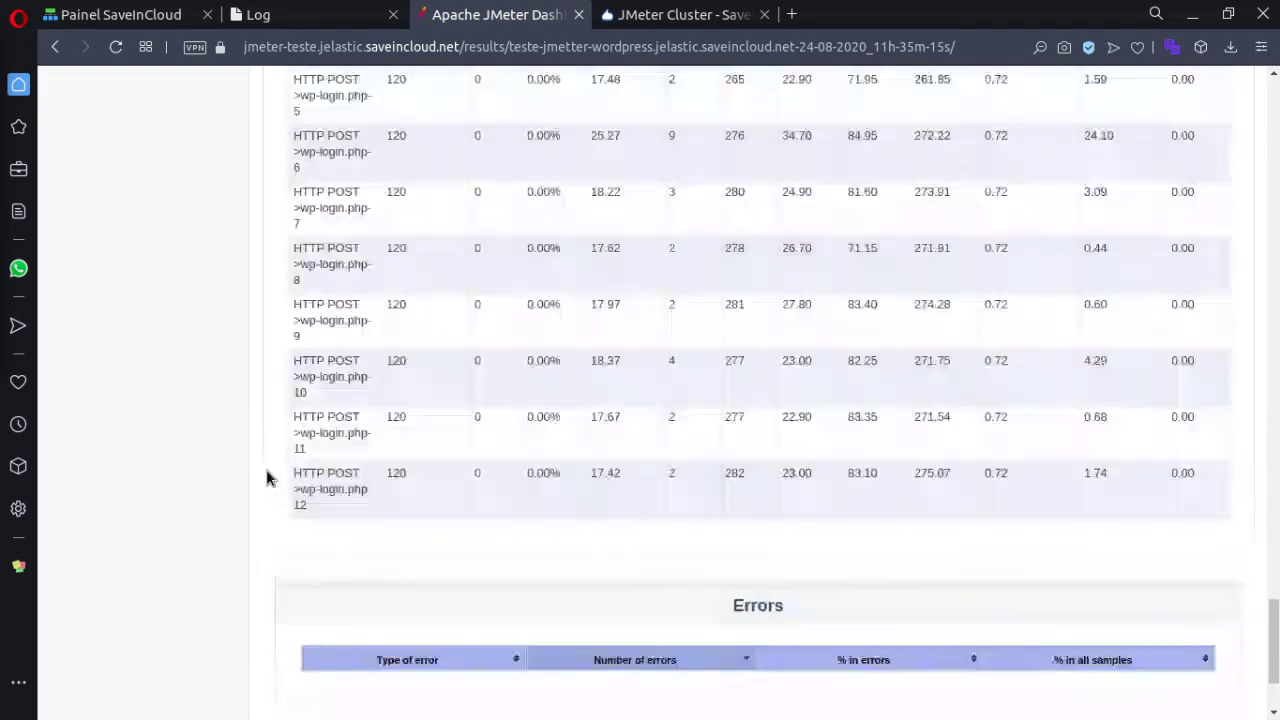
scroll(266, 477, "up", 15)
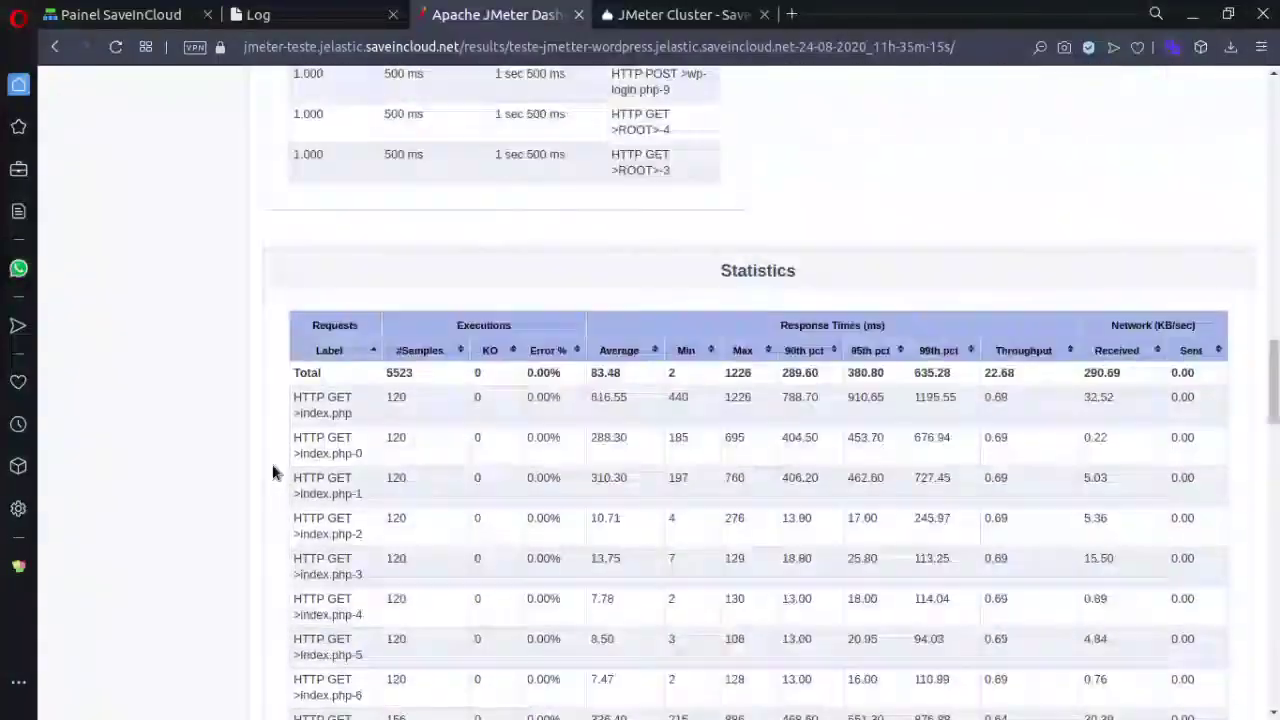
scroll(277, 472, "up", 15)
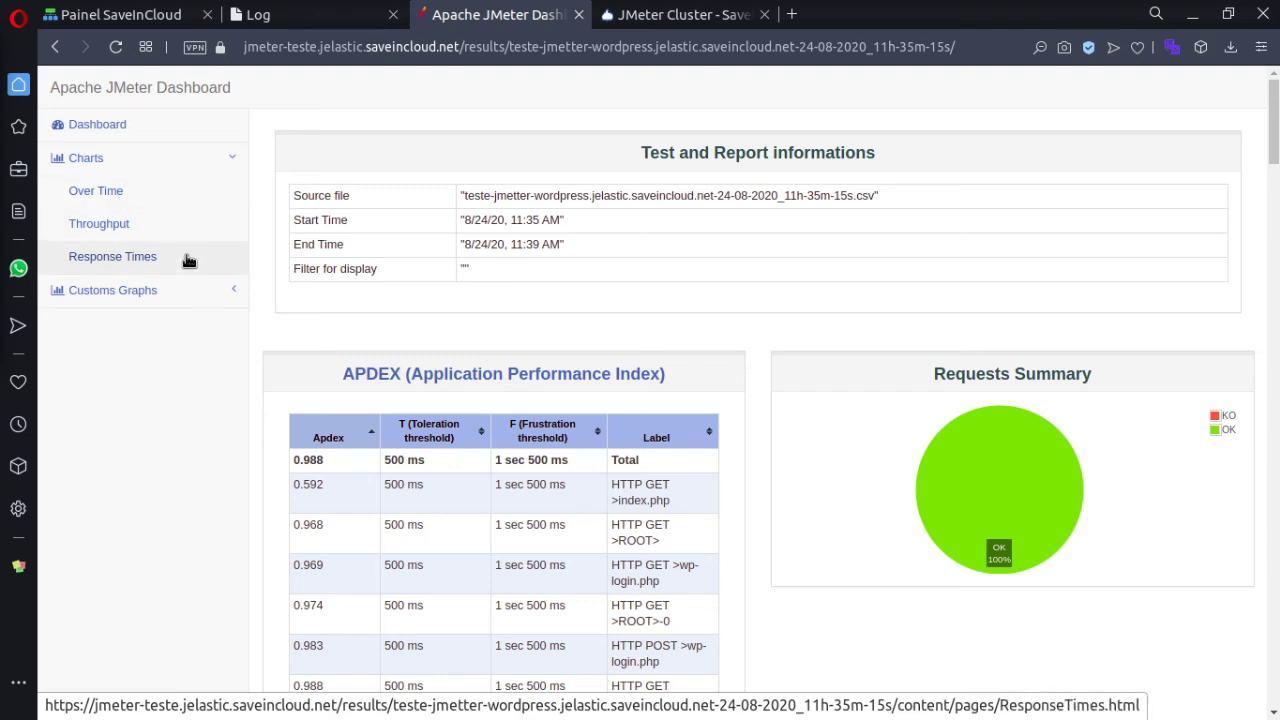
left_click(162, 199)
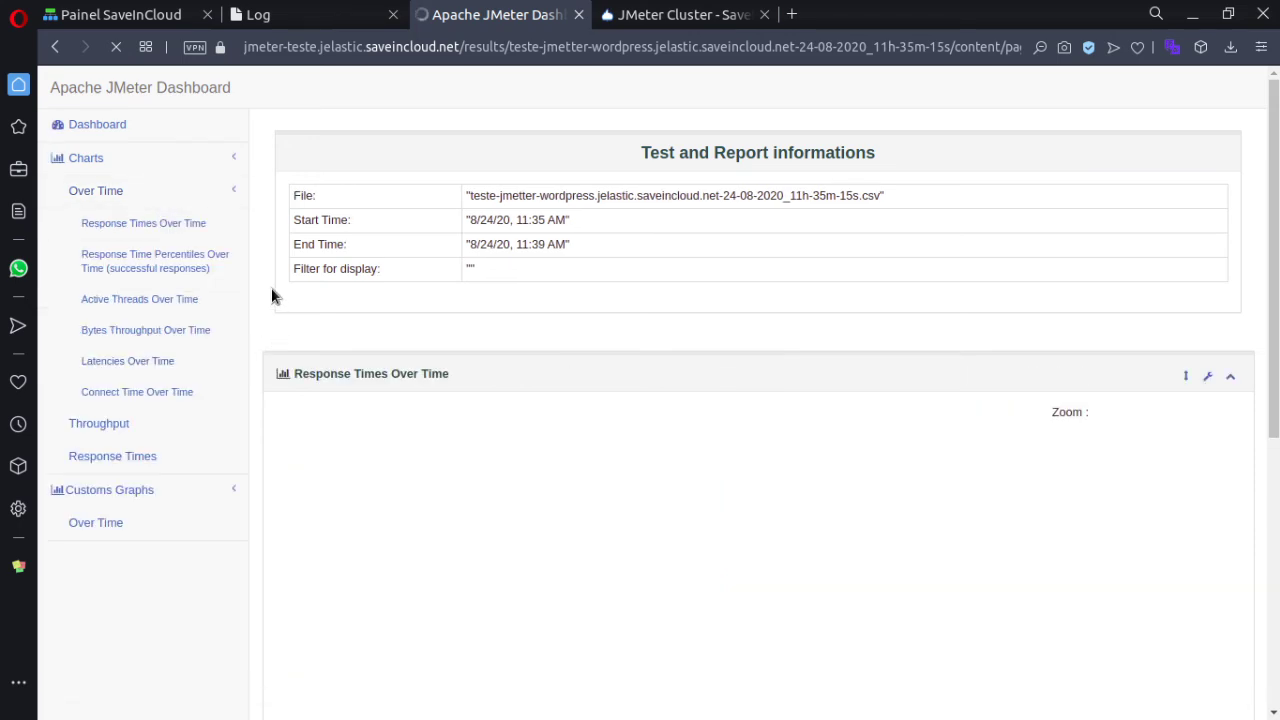
- Zoom the Response Times Over Time graph in on the area around 11:37, between about 200 and 450 ms, and restore the full range
scroll(268, 290, "down", 1)
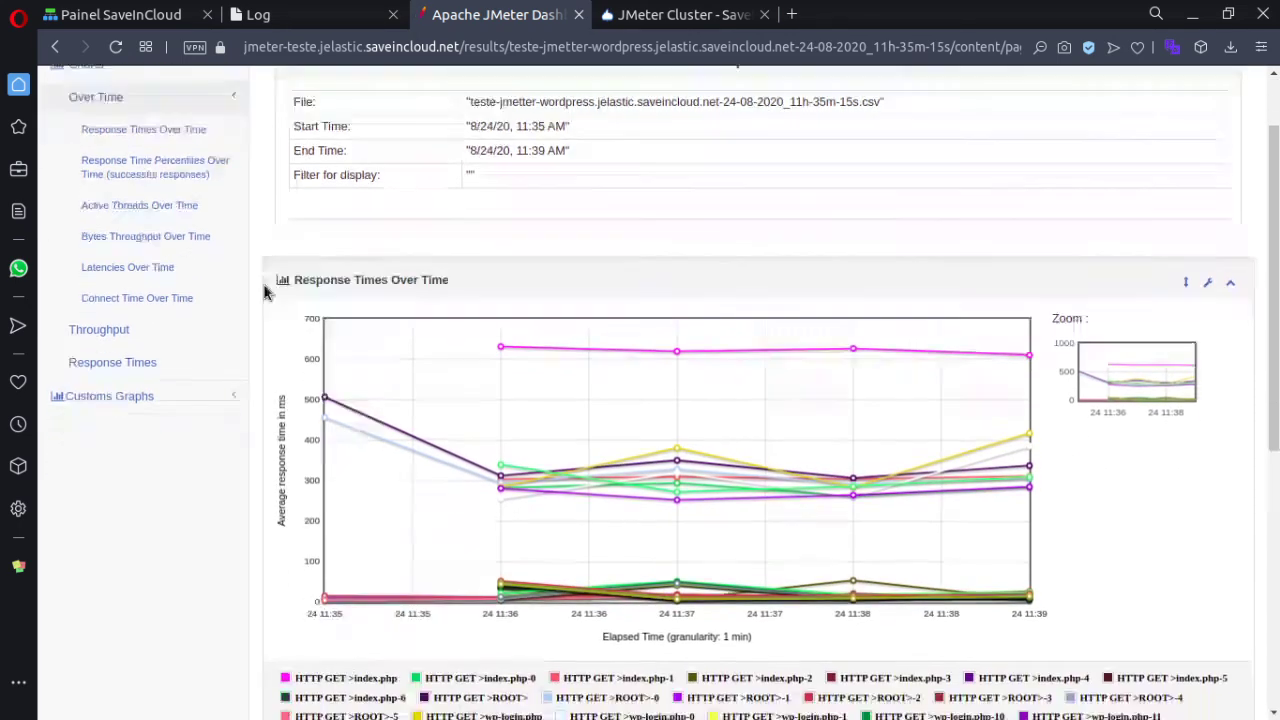
scroll(252, 345, "down", 1)
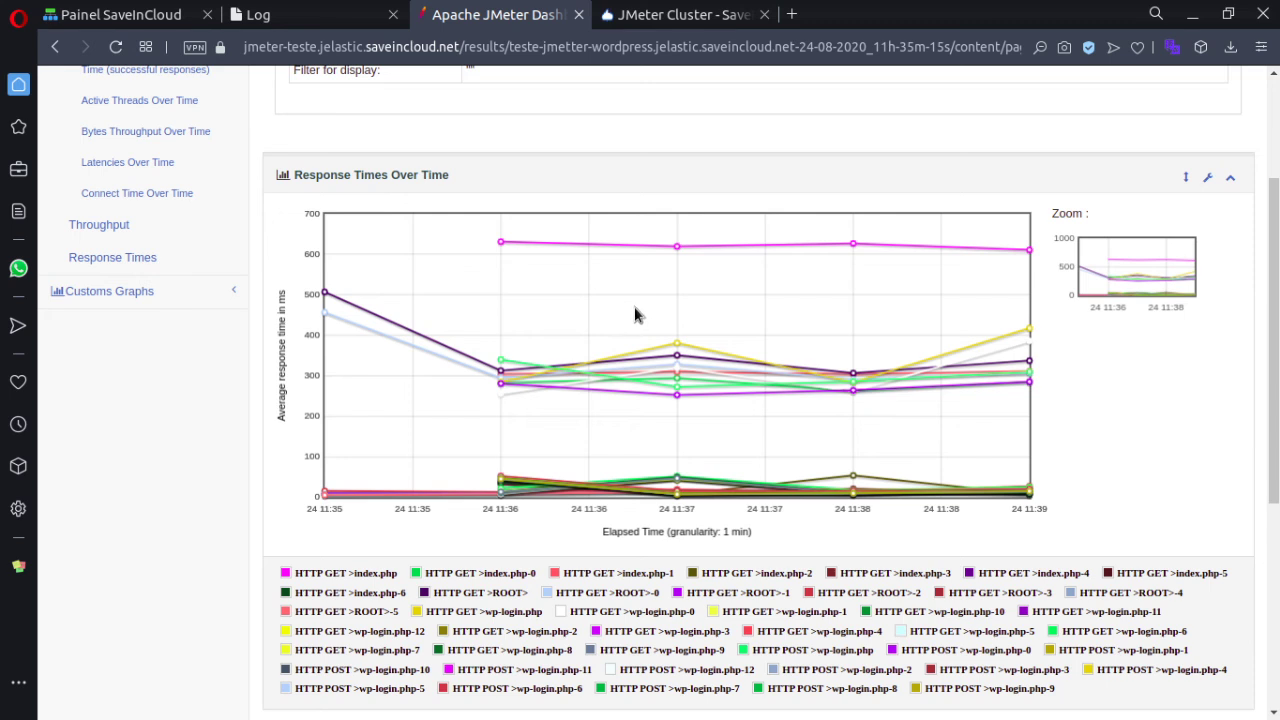
left_click_drag(635, 308, 727, 428)
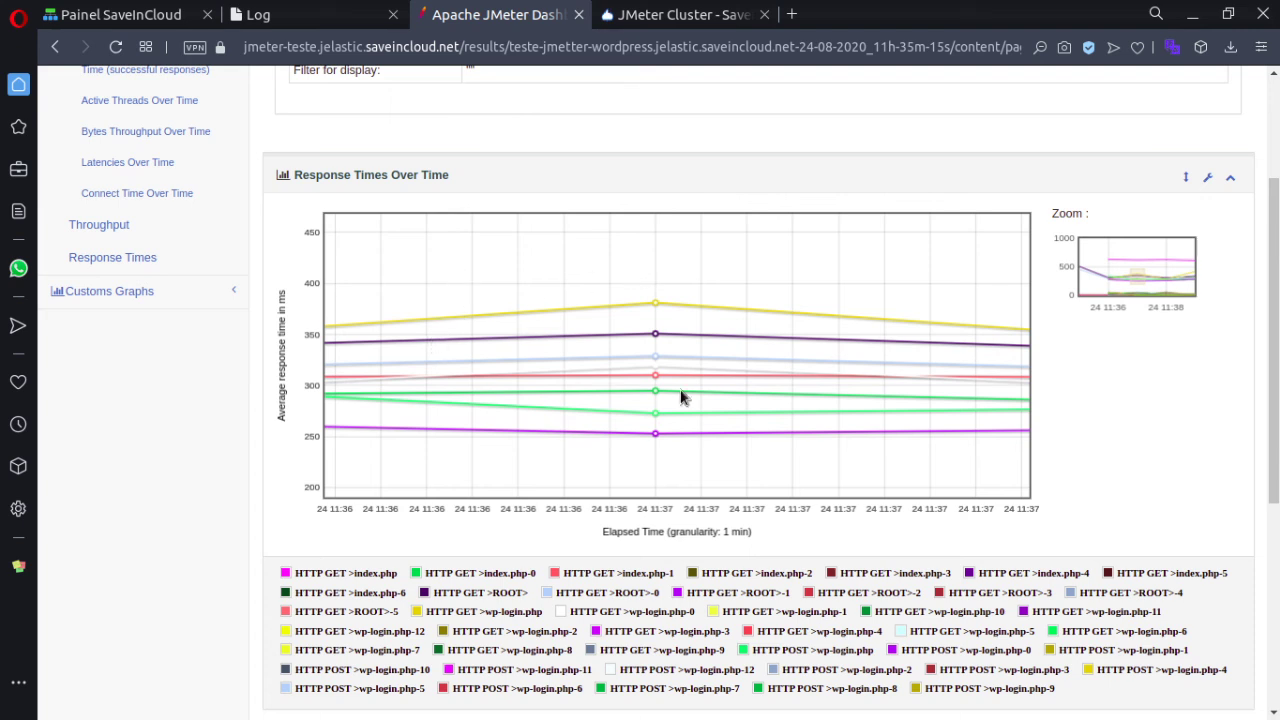
left_click(1143, 262)
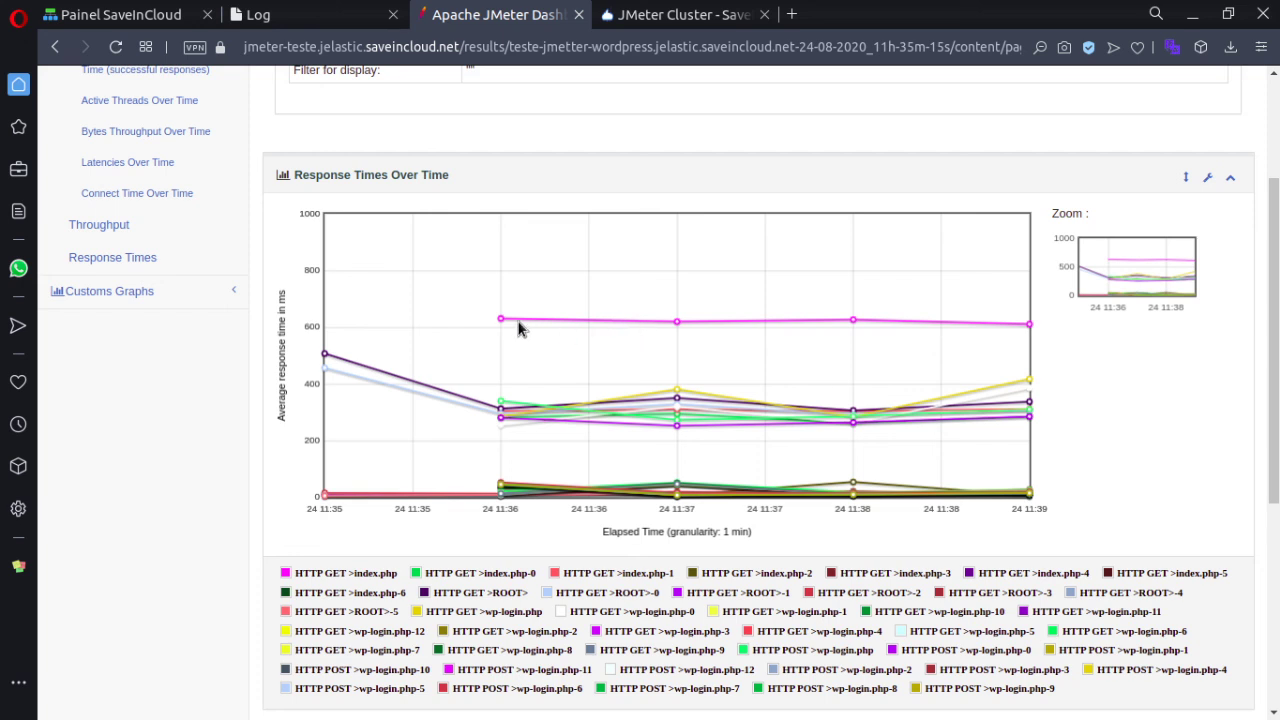
- Check the average response times of HTTP GET >index.php at 11:36, 11:37 and 11:39, and compare the other series using the legend
mouse_move(501, 322)
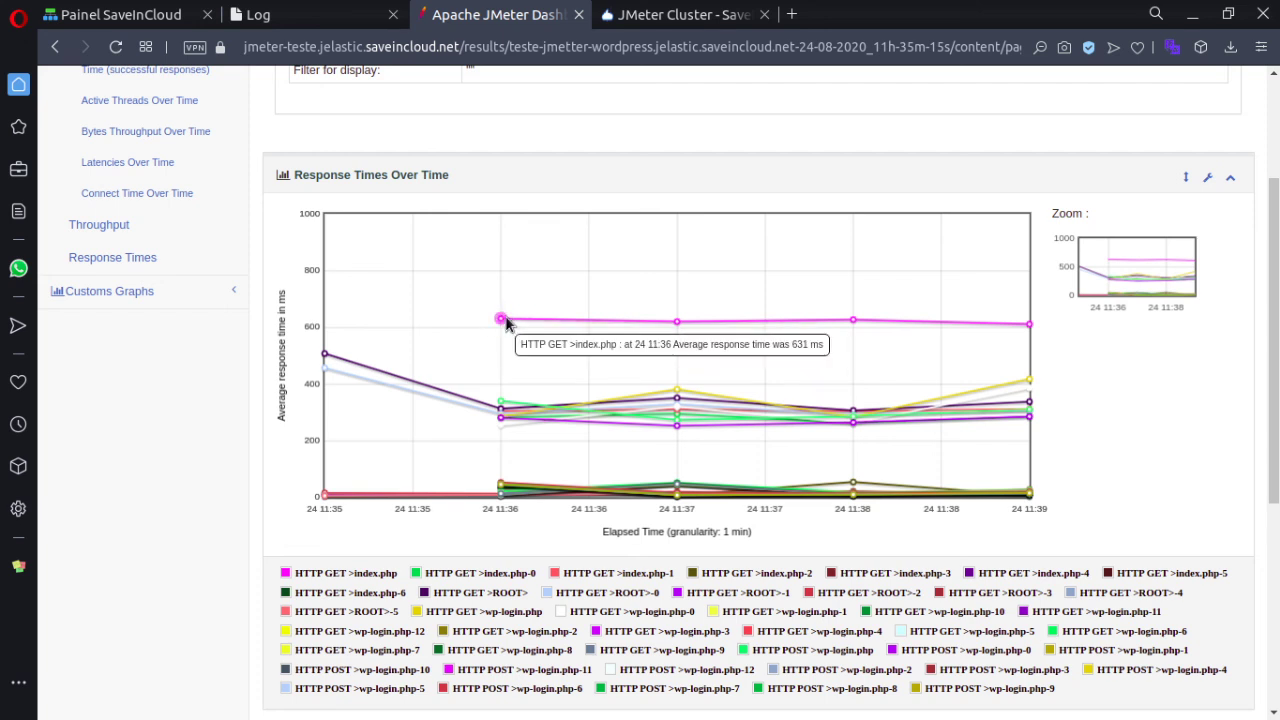
mouse_move(677, 325)
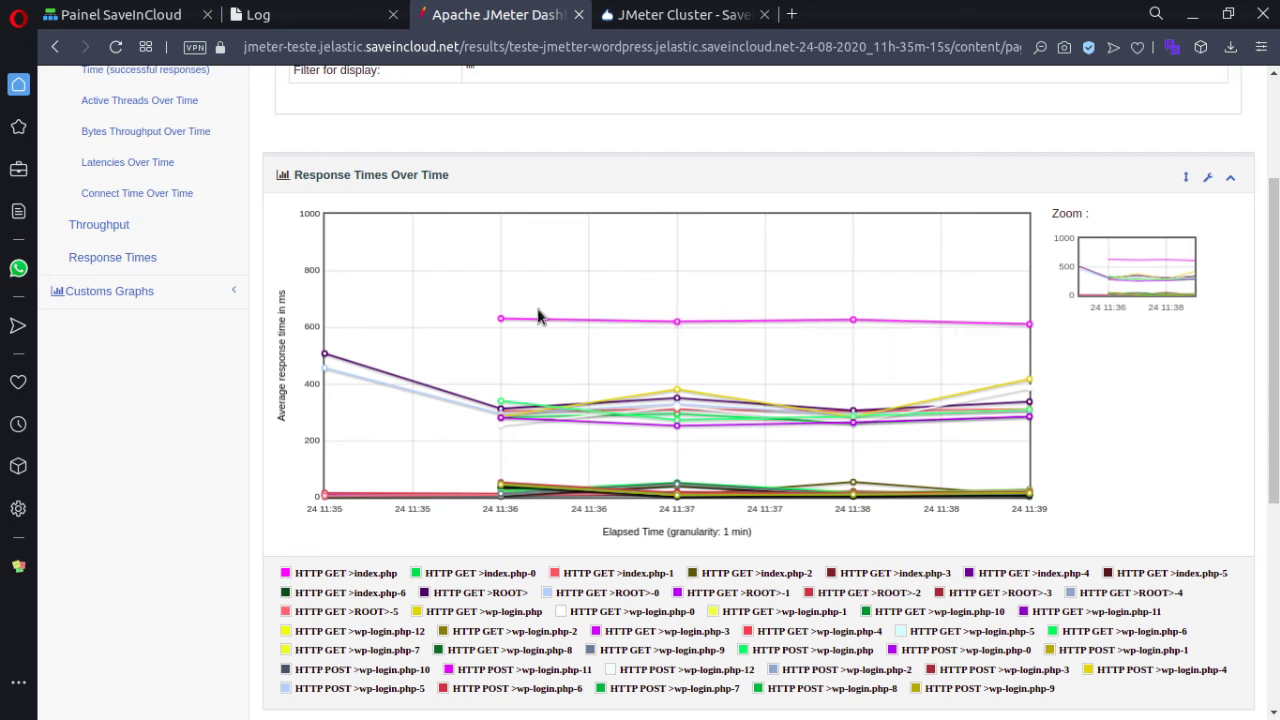
mouse_move(1029, 327)
mouse_move(506, 416)
scroll(277, 415, "down", 2)
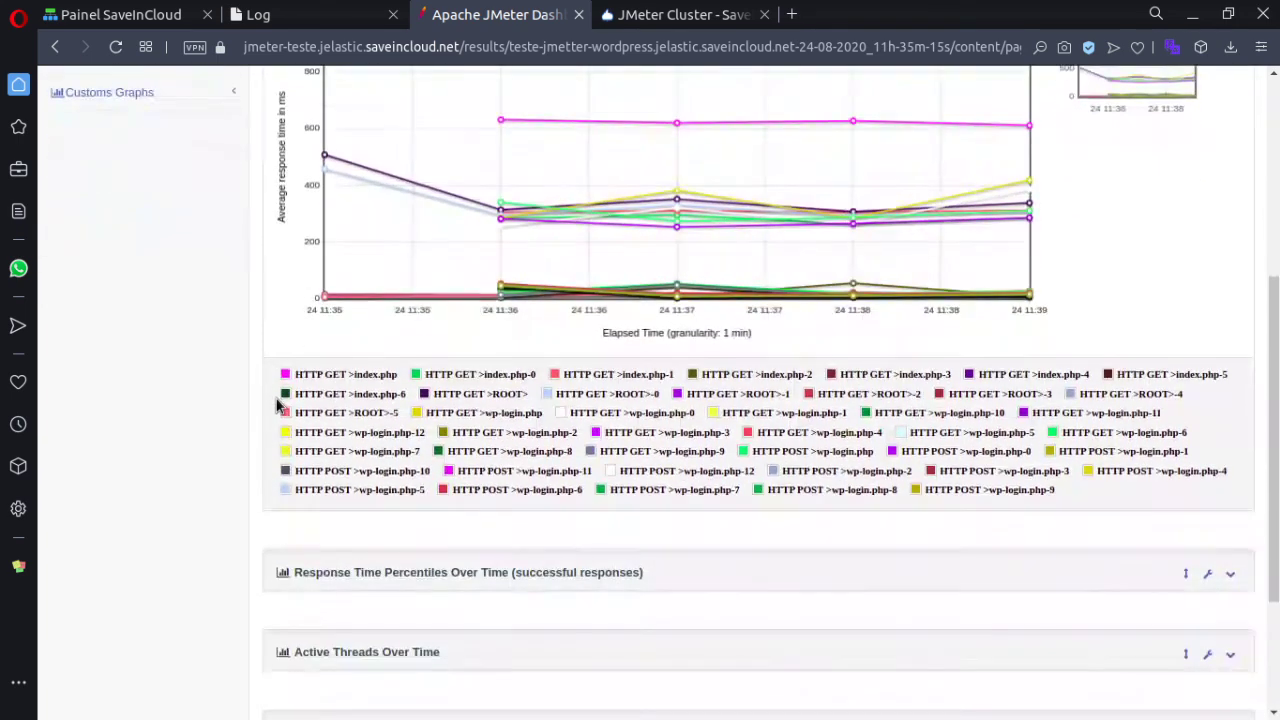
scroll(277, 405, "up", 2)
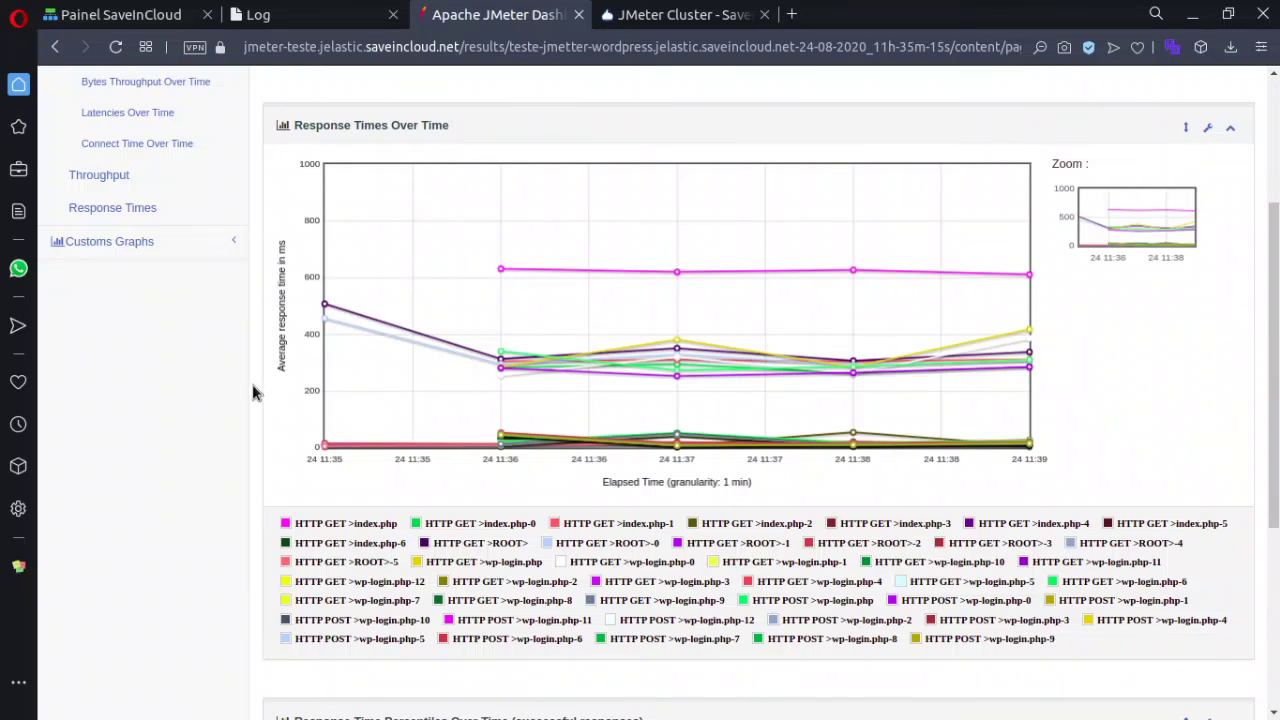